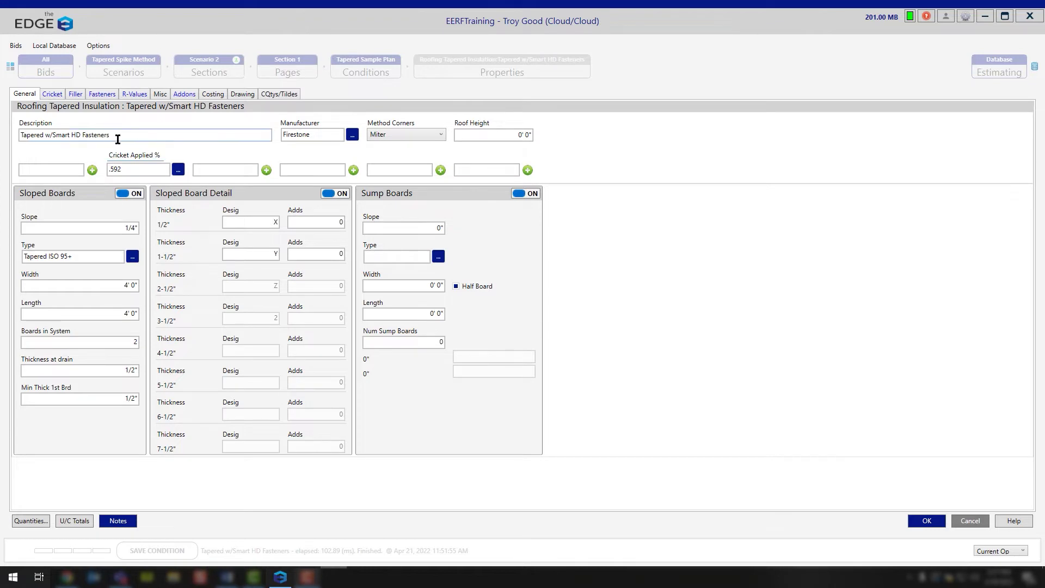
# - Review the tapered condition's description, manufacturer and the available corner methods
pyautogui.doubleClick(116, 136)
pyautogui.moveTo(28, 145); pyautogui.dragTo(9, 150)
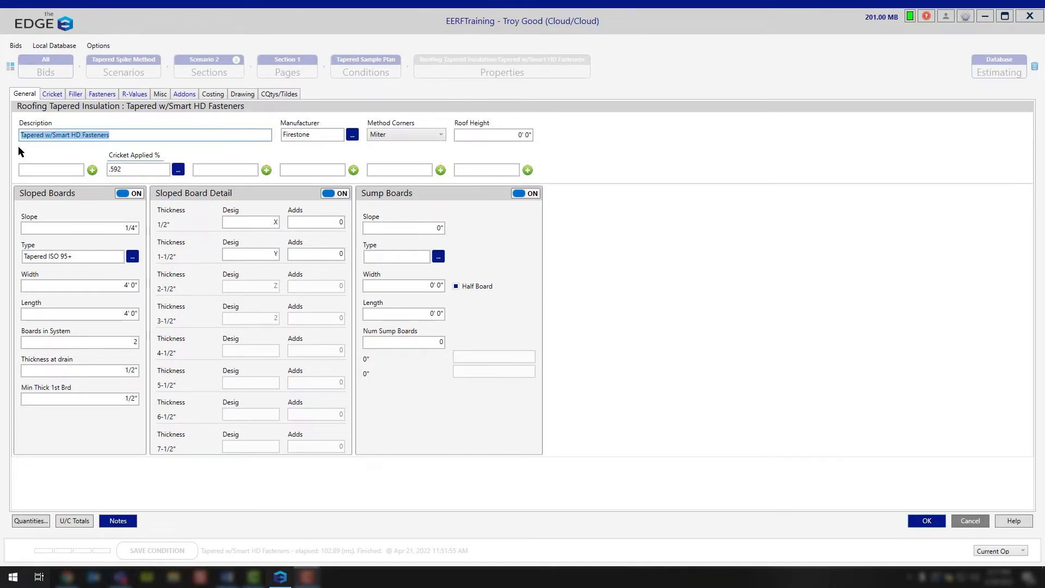
pyautogui.doubleClick(331, 136)
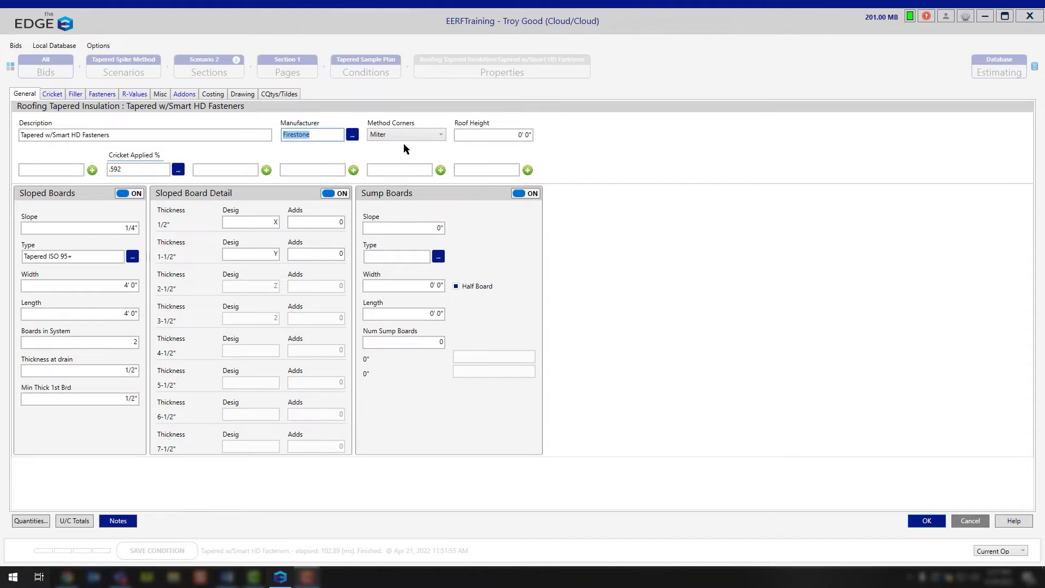
pyautogui.click(433, 138)
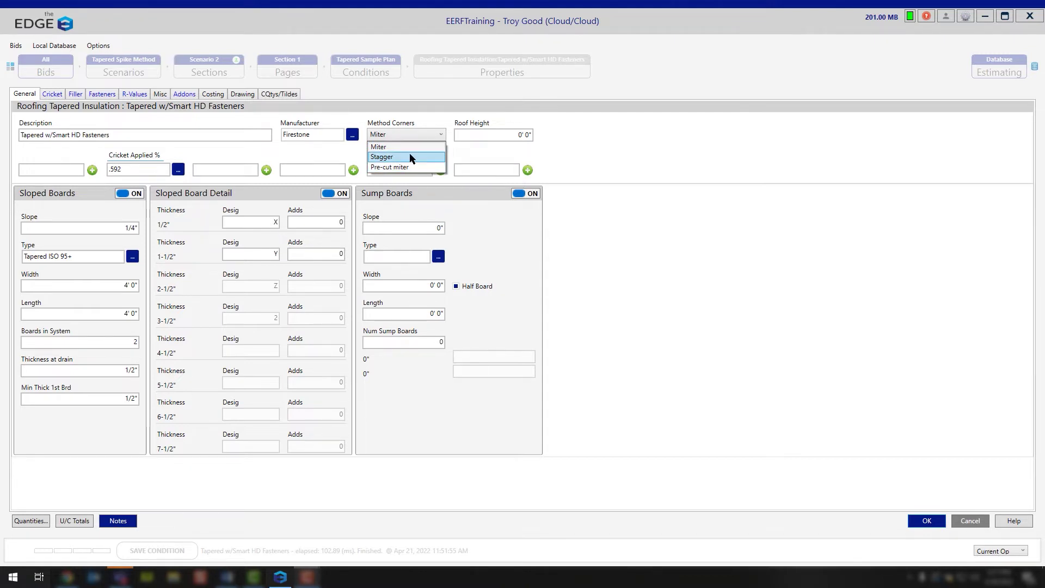
pyautogui.click(492, 148)
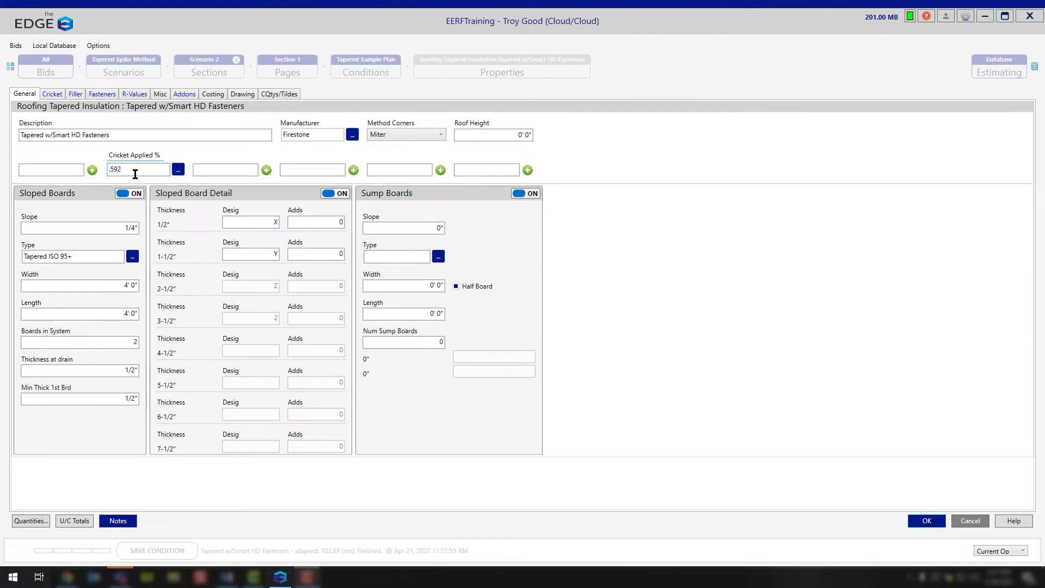
# - Look through the Cricket Applied % pick list and read the condition's notes on the tapered cricket factor
pyautogui.click(178, 170)
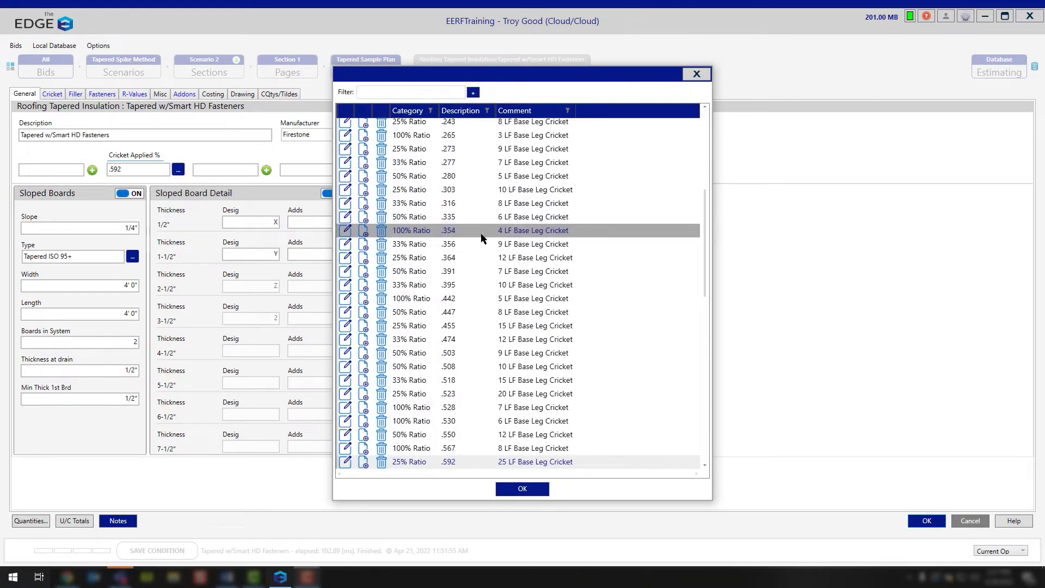
pyautogui.click(696, 74)
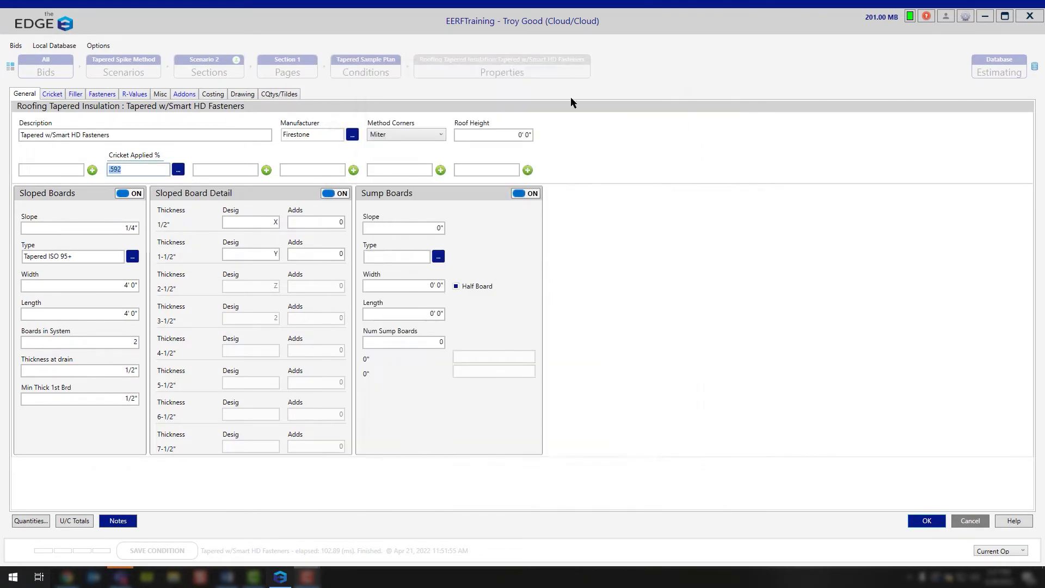
pyautogui.click(127, 523)
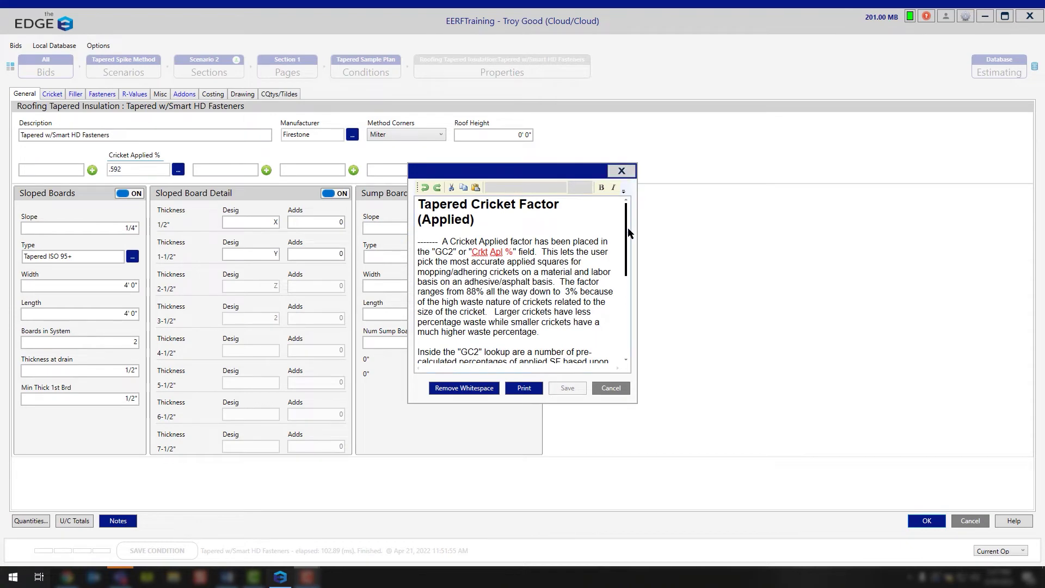
pyautogui.moveTo(628, 225)
pyautogui.mouseDown()
pyautogui.moveTo(630, 291)
pyautogui.moveTo(621, 225)
pyautogui.mouseUp()
pyautogui.click(621, 171)
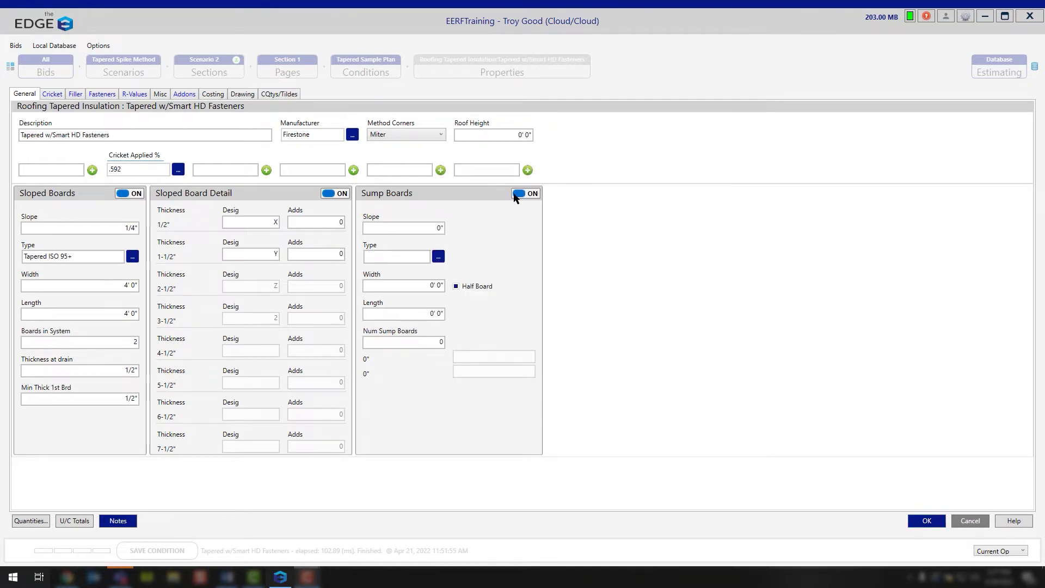
# - Review the sloped boards' slope, type pick list, width and length
pyautogui.click(111, 228)
pyautogui.click(110, 251)
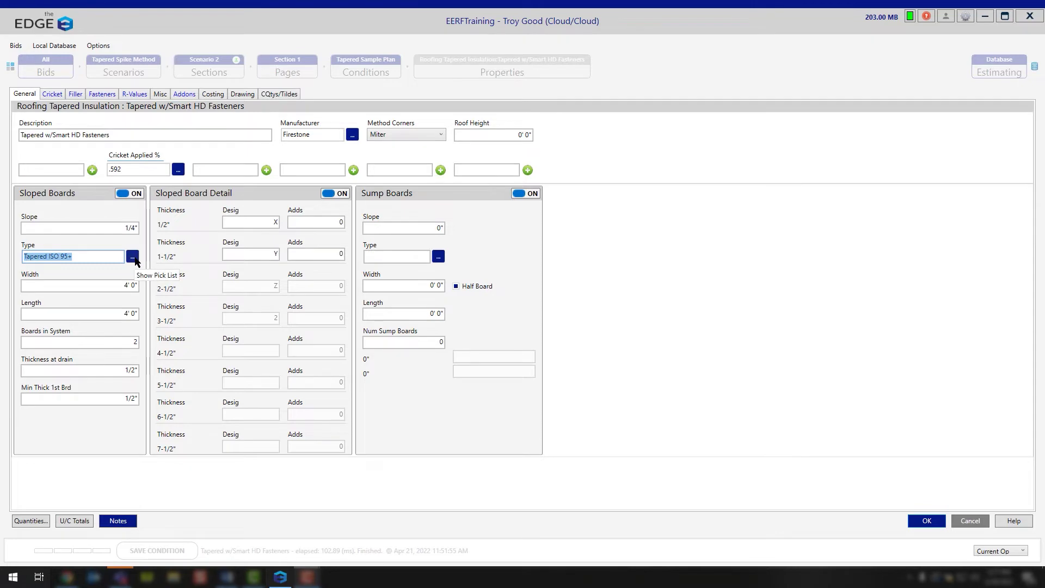
pyautogui.click(132, 257)
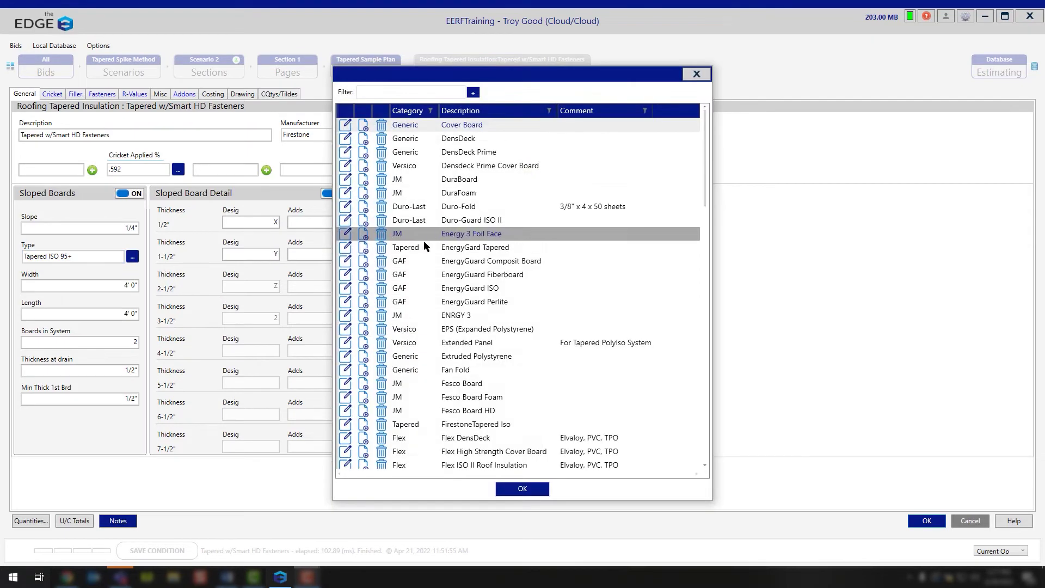
pyautogui.click(704, 77)
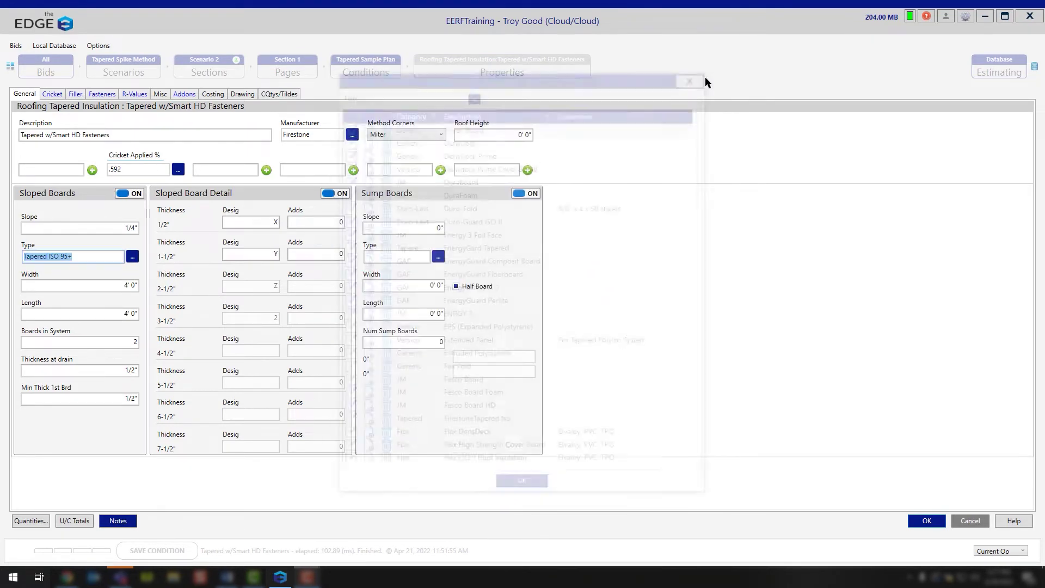
pyautogui.click(127, 287)
pyautogui.click(124, 313)
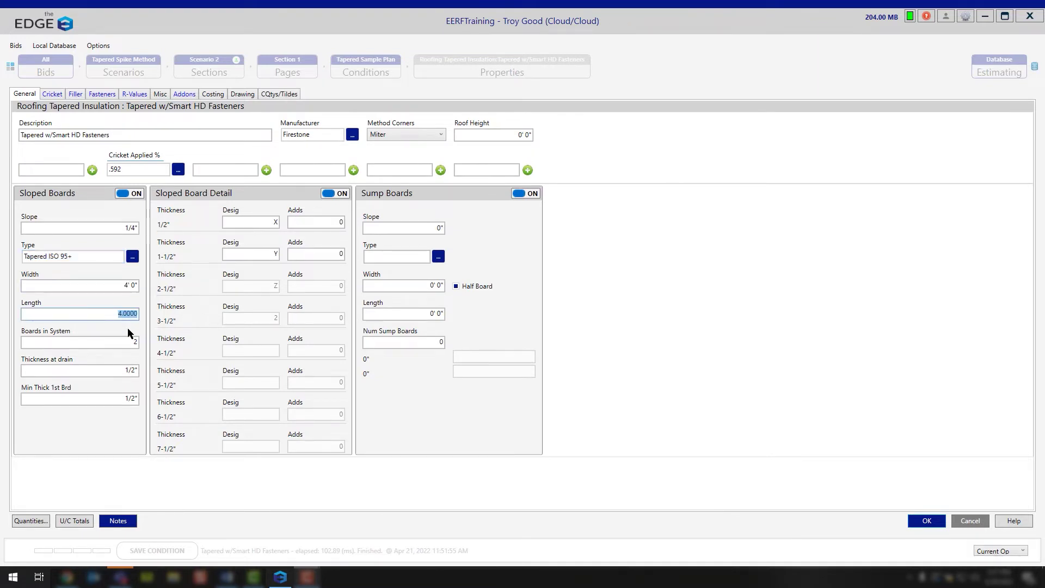
pyautogui.click(98, 287)
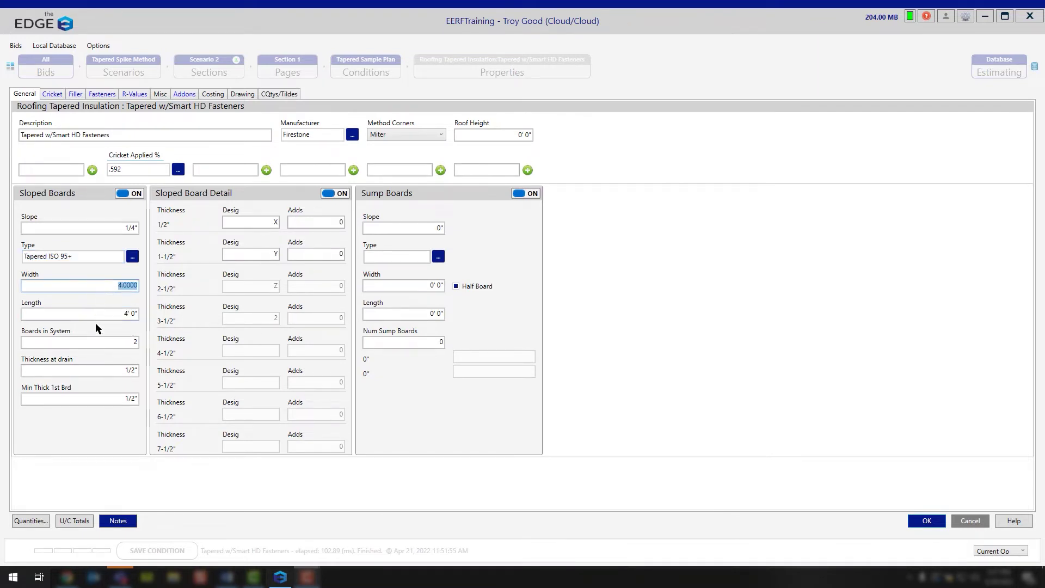
pyautogui.click(96, 313)
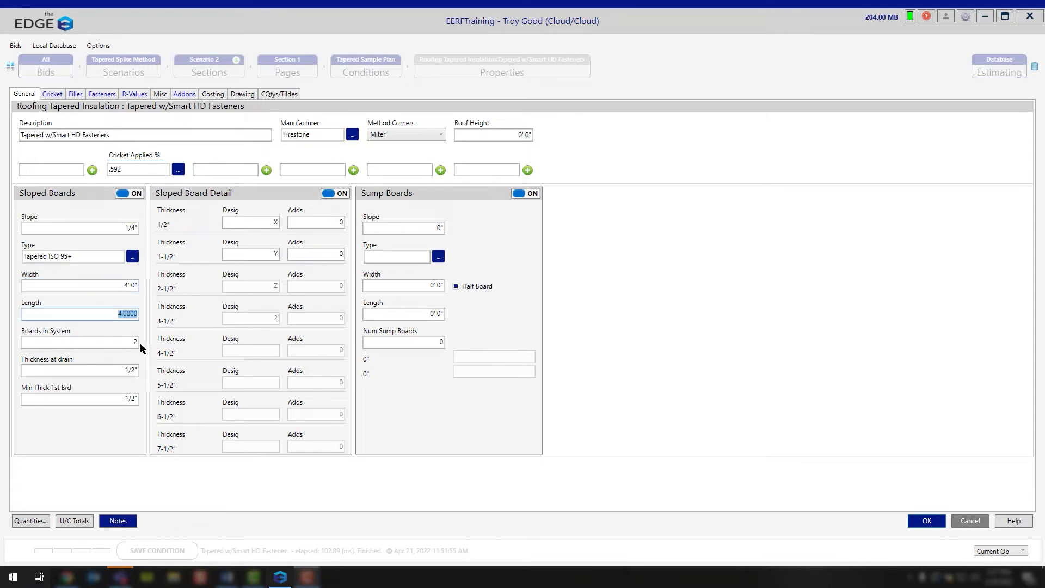
pyautogui.press('Tab')
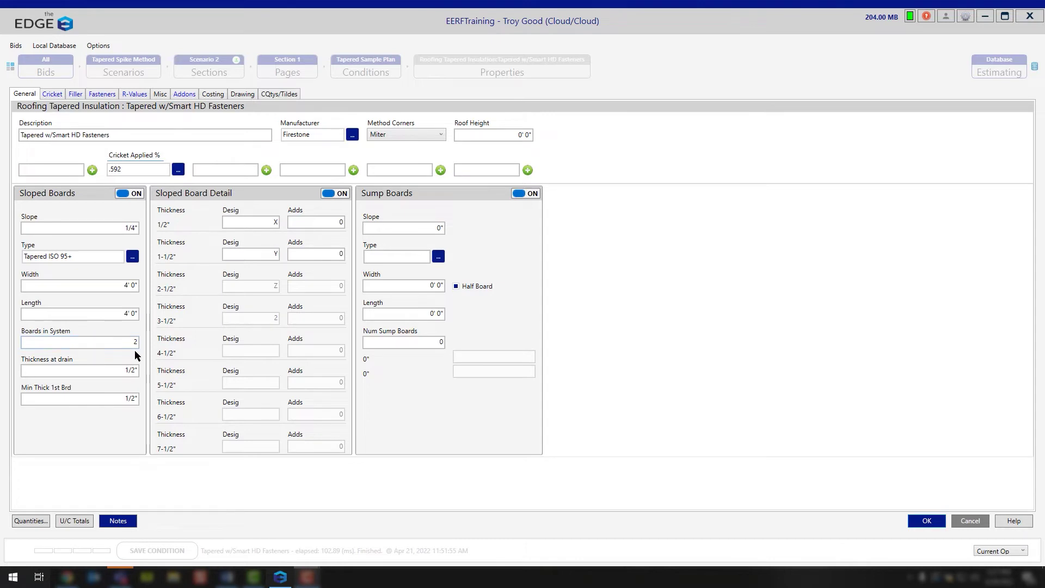
# - Try 3 boards in the sloped system to check the third board's designation, and return the count to 2
pyautogui.click(134, 343)
pyautogui.write('3')
pyautogui.press('Tab')
pyautogui.press('Tab')
pyautogui.press('Tab')
pyautogui.press('BackSpace')
pyautogui.hotkey('ctrl', 'z')
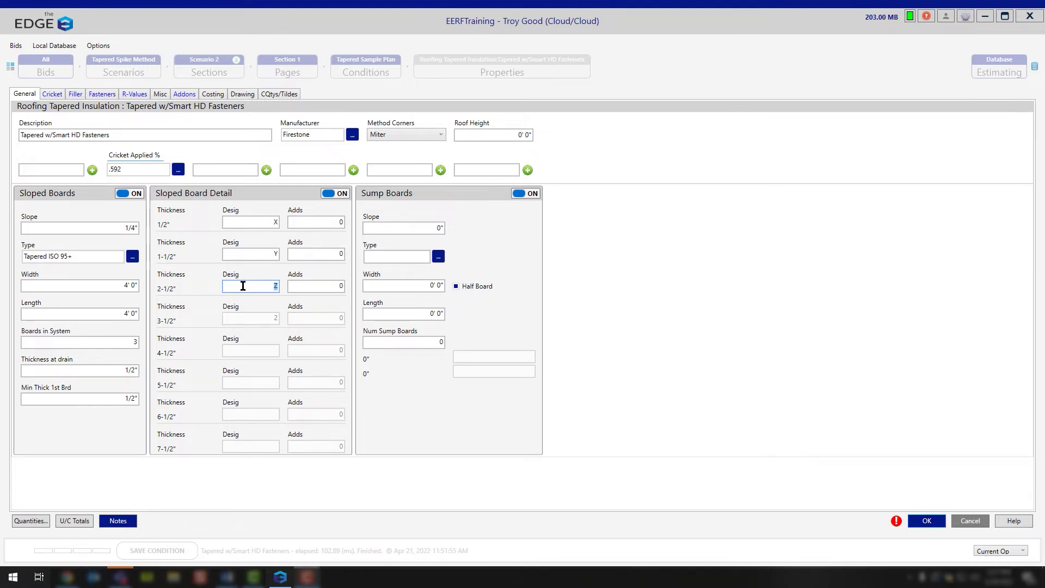
pyautogui.click(131, 341)
pyautogui.press('BackSpace')
pyautogui.write('2')
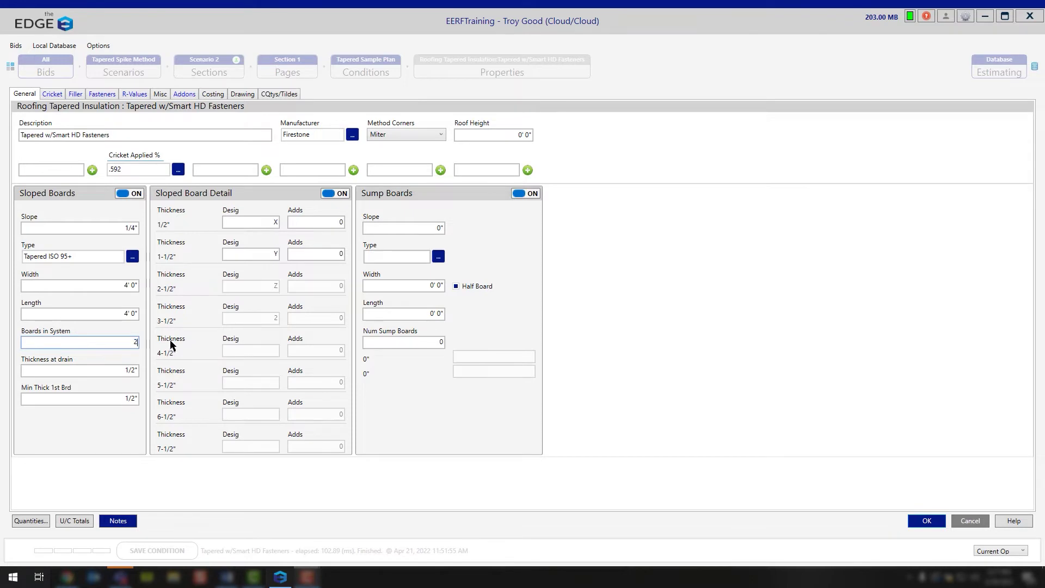
# - Try a 1-1/2" thickness at drain for the sloped boards, and return it to 1/2"
pyautogui.click(117, 368)
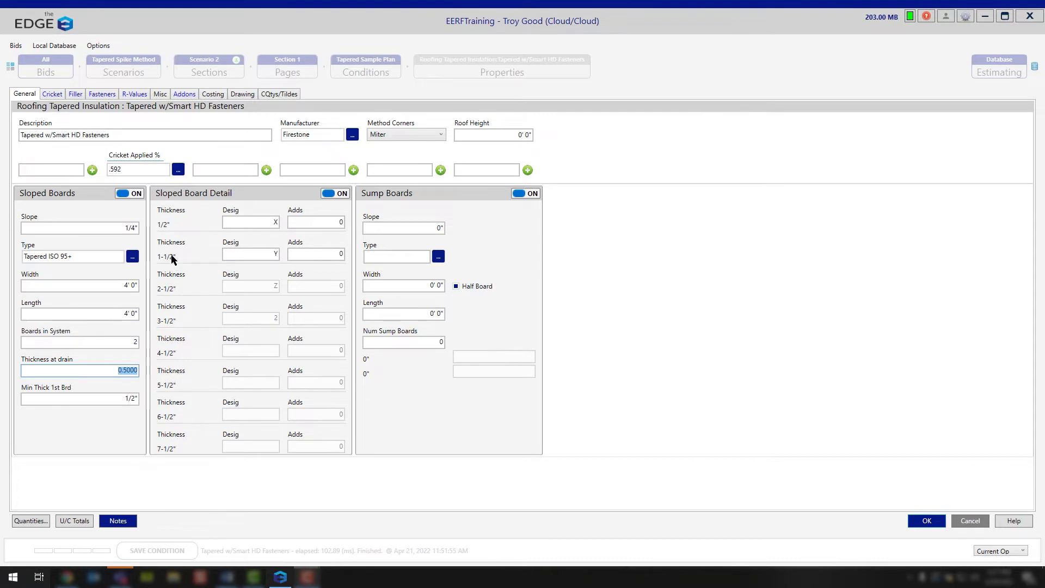
pyautogui.write('1.5')
pyautogui.click(149, 383)
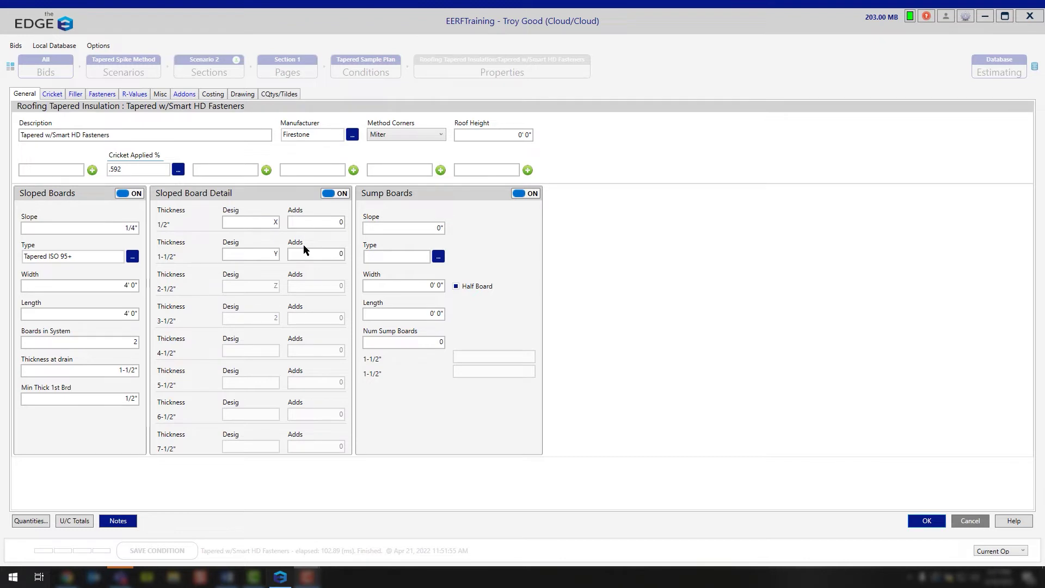
pyautogui.click(121, 372)
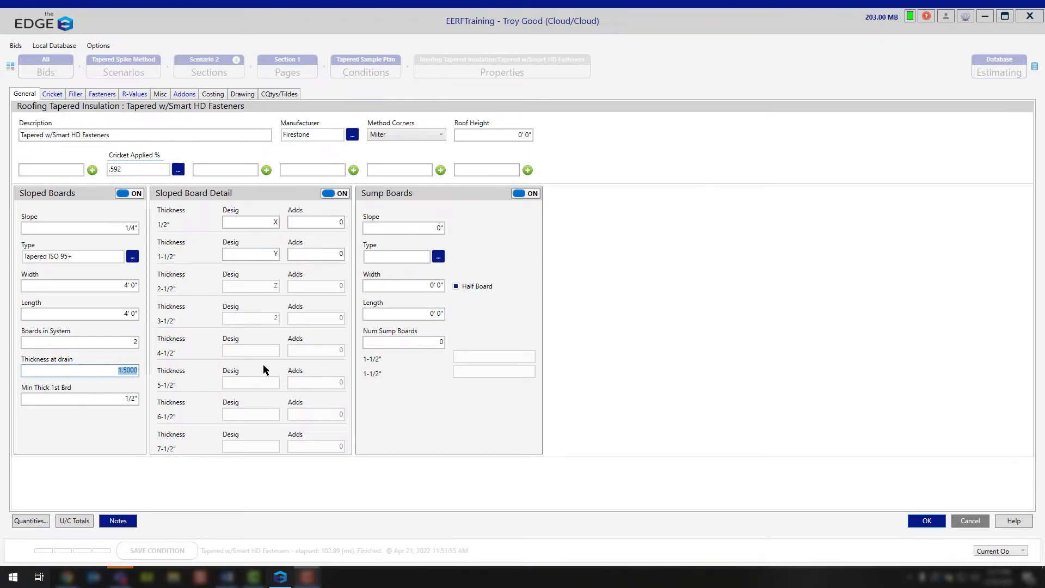
pyautogui.write('.5')
pyautogui.press('Return')
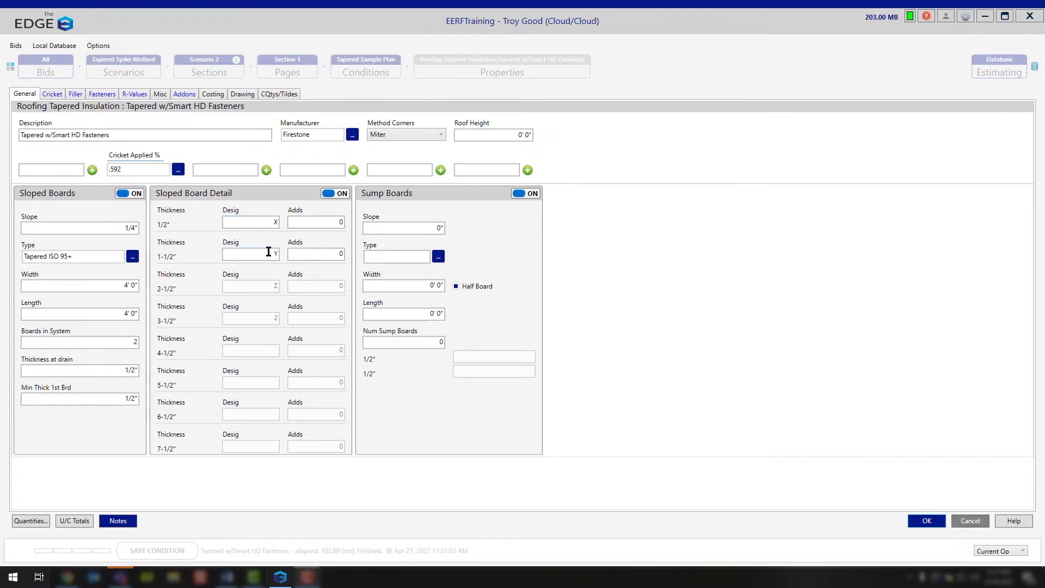
# - Review the minimum first-board thickness and the designation and adds fields of the sloped boards
pyautogui.click(103, 403)
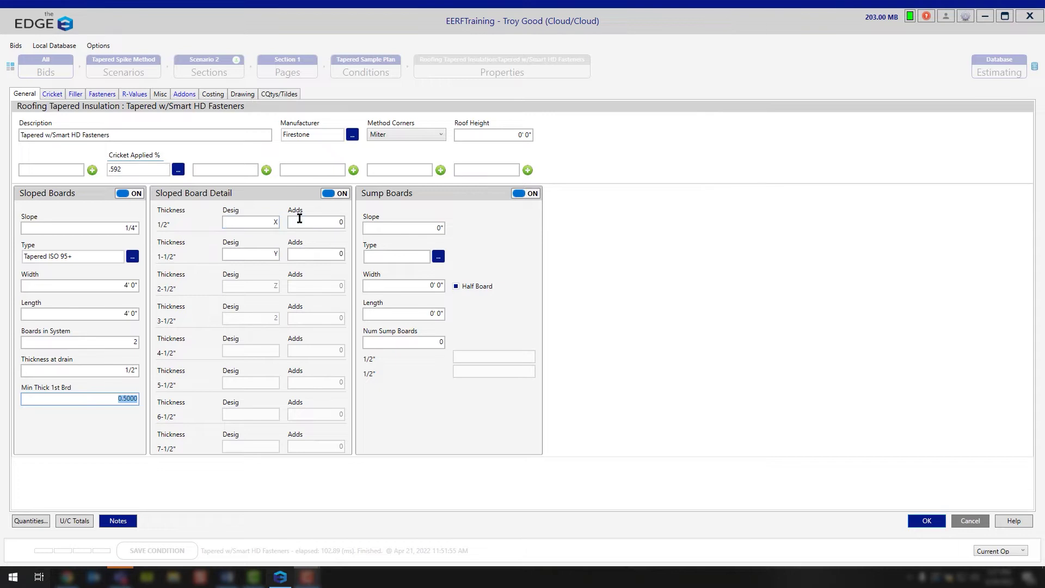
pyautogui.click(231, 218)
pyautogui.click(256, 253)
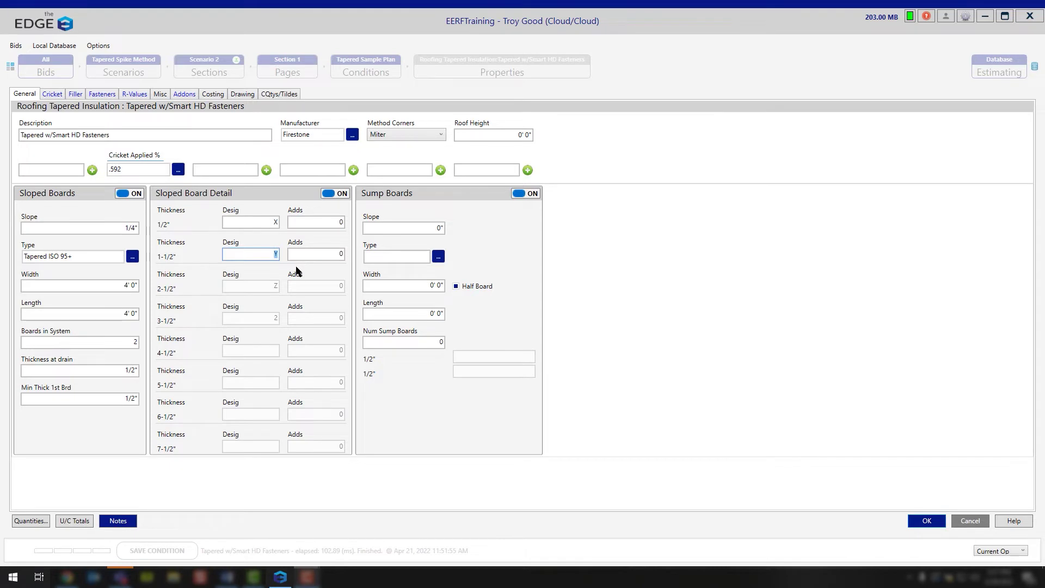
pyautogui.click(312, 225)
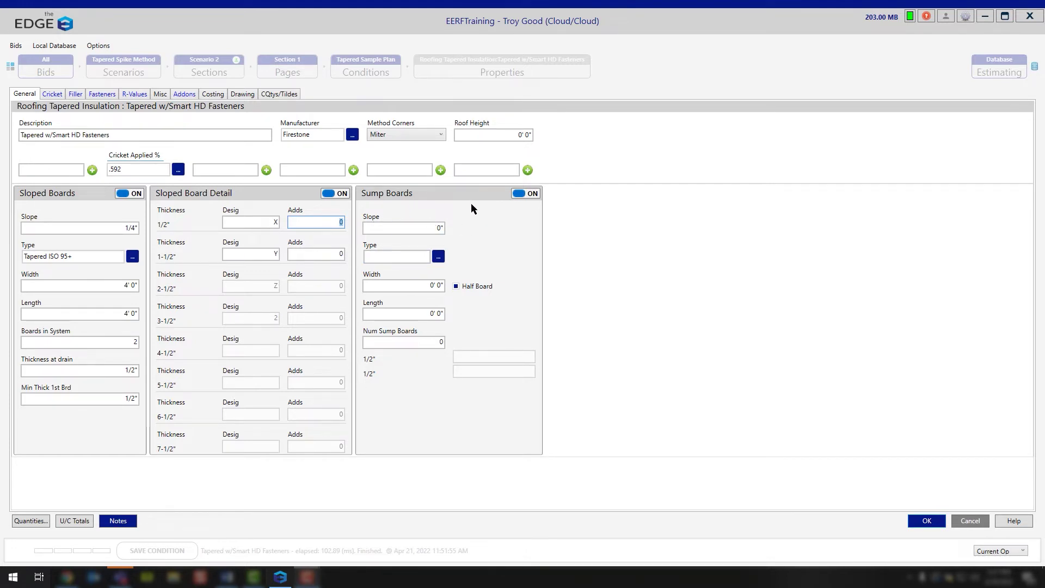
# - Examine the sump boards' slope, type, width, length and half-board option
pyautogui.click(438, 228)
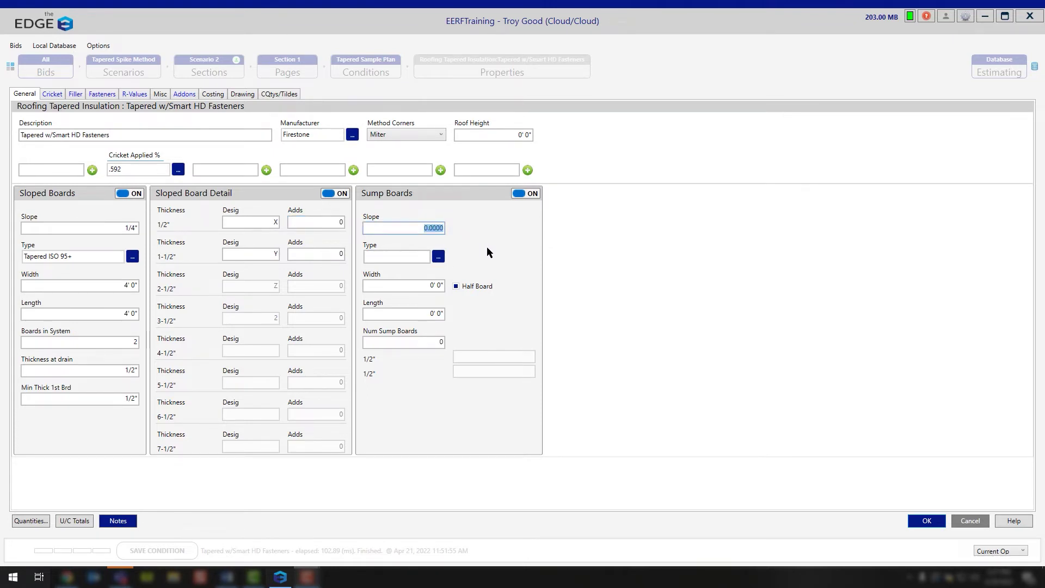
pyautogui.press('Tab')
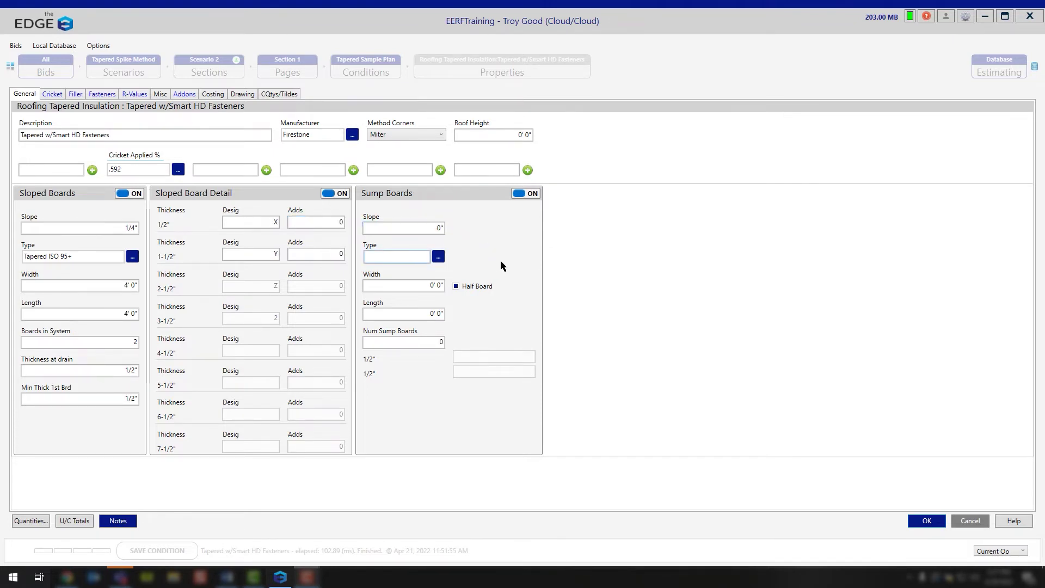
pyautogui.press('Tab')
pyautogui.press('Tab')
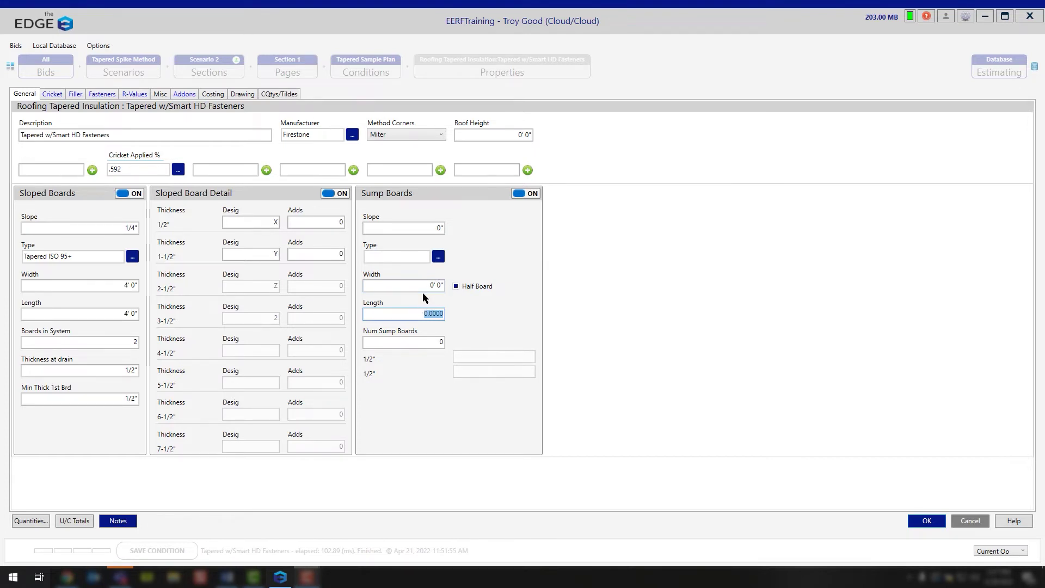
pyautogui.click(456, 286)
pyautogui.click(427, 285)
pyautogui.click(434, 314)
# - Set the number of sump boards to 1, and toggle the Sump Boards section off and back on
pyautogui.click(431, 344)
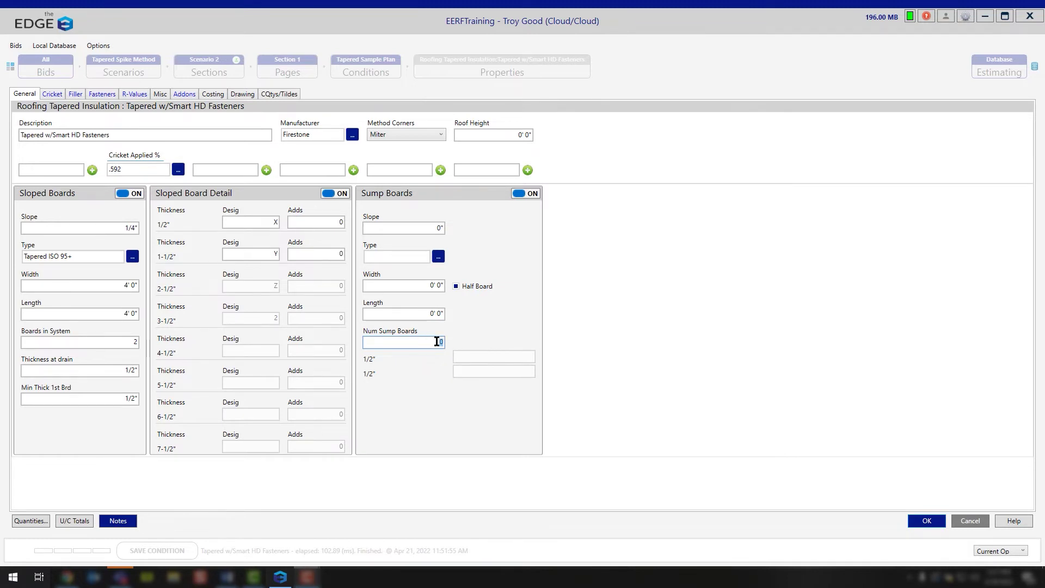
pyautogui.write('1')
pyautogui.hotkey('shift', 'Home')
pyautogui.click(525, 194)
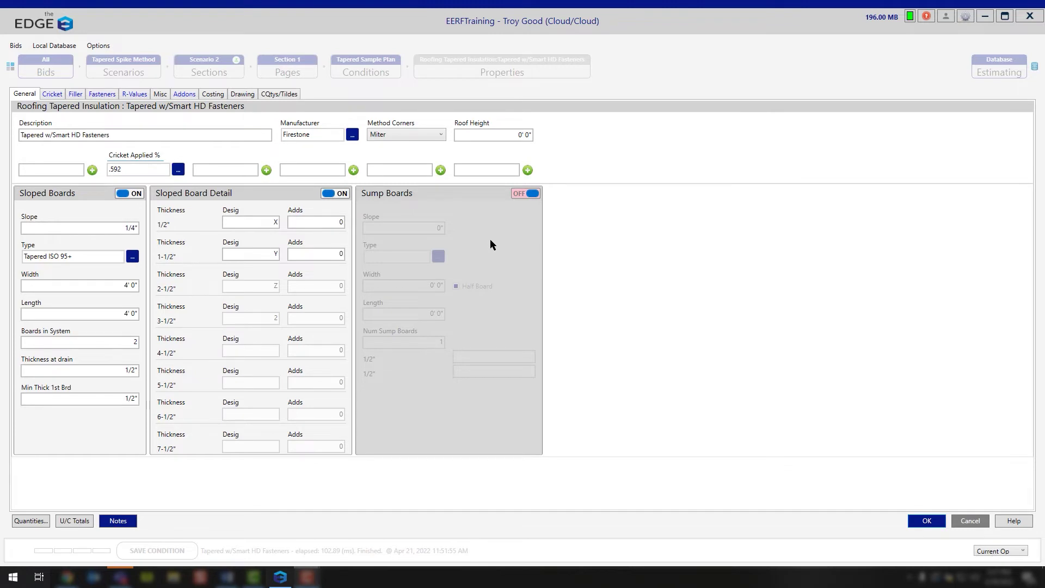
pyautogui.click(531, 194)
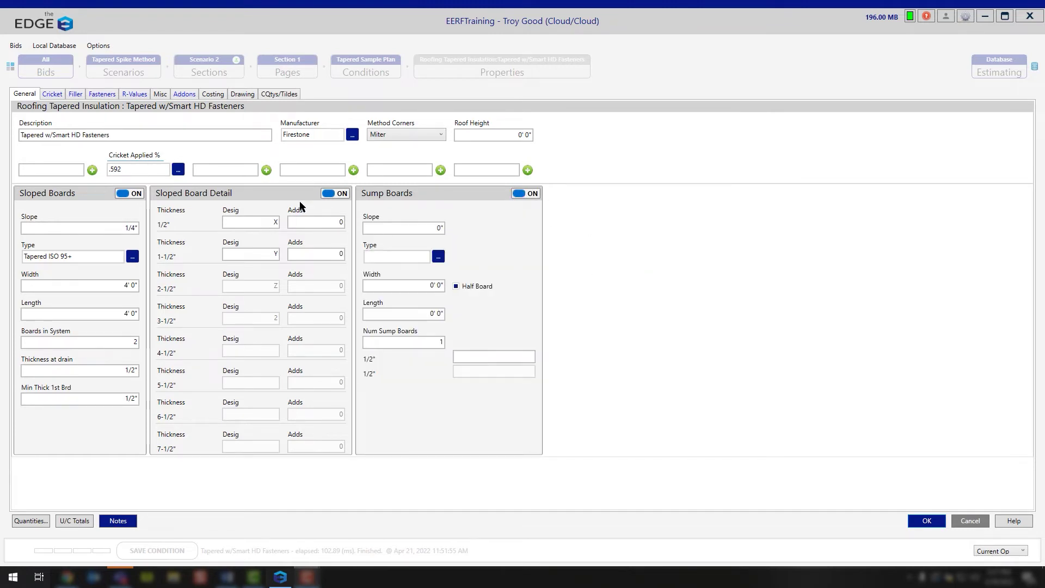
# - Open the cricket settings and look through the available cricket manufacturers without choosing one
pyautogui.click(52, 95)
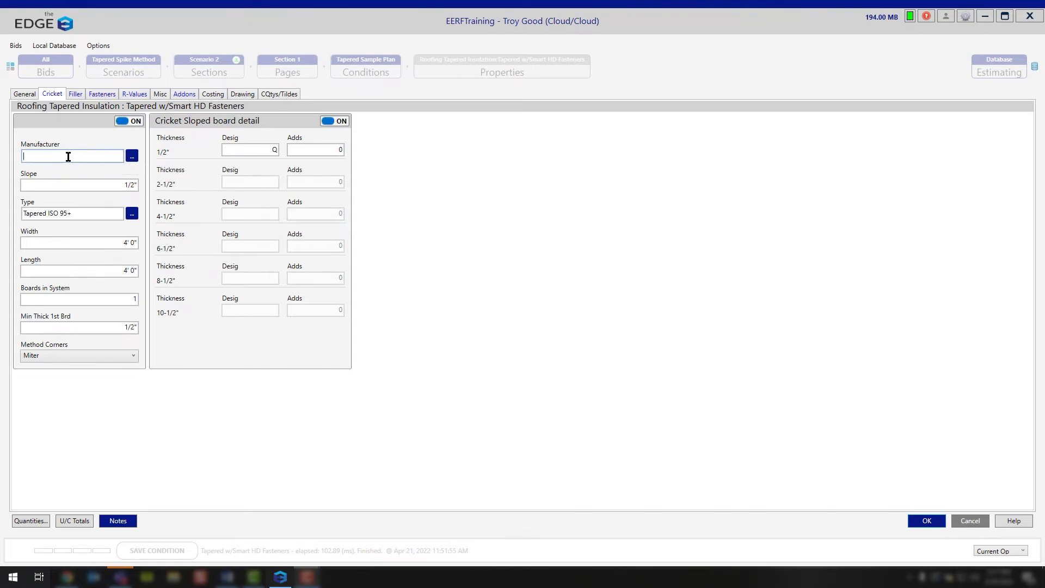
pyautogui.click(131, 157)
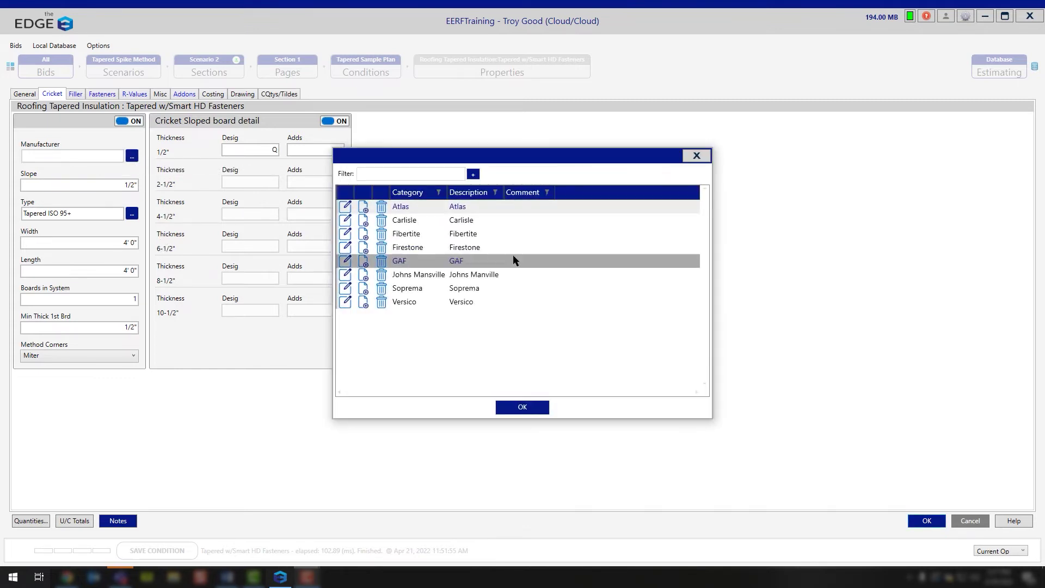
pyautogui.click(696, 156)
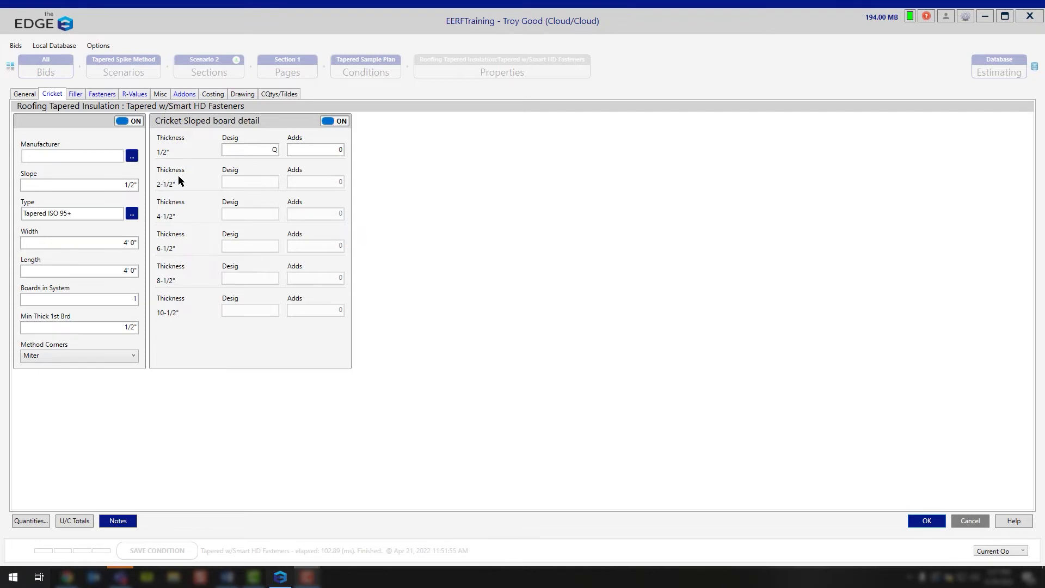
# - Review the cricket boards' slope, type, width and length
pyautogui.click(131, 185)
pyautogui.click(105, 184)
pyautogui.click(162, 209)
pyautogui.click(91, 213)
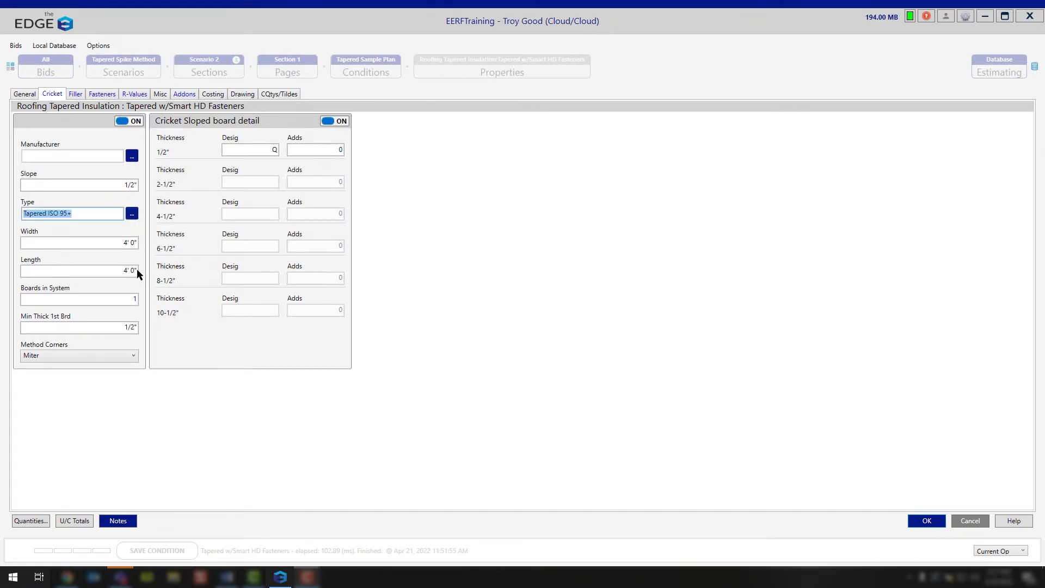
pyautogui.click(123, 248)
pyautogui.press('Tab')
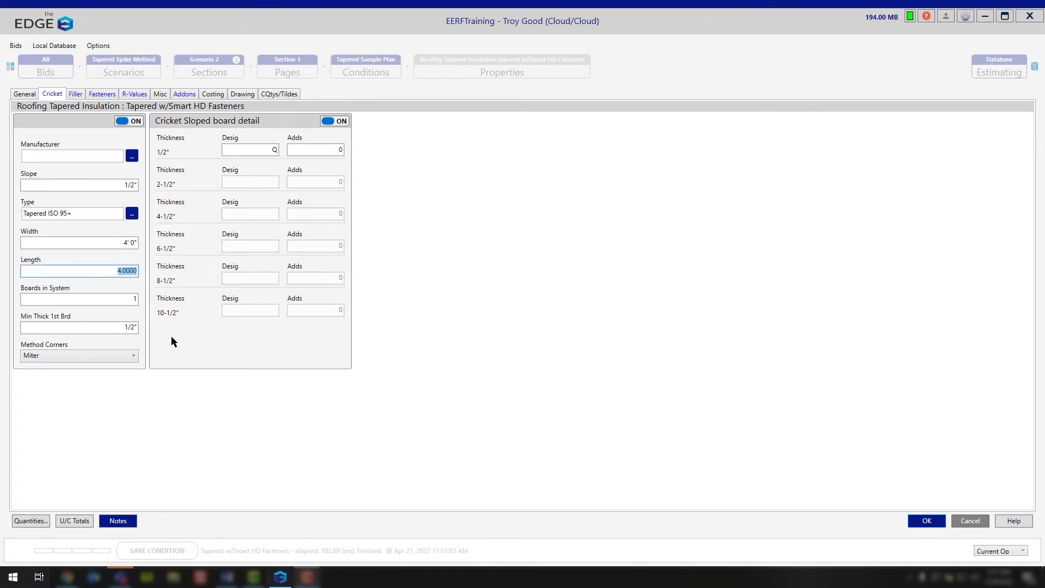
# - Check the cricket's boards in system and minimum first-board thickness, and choose Miter as the corner method
pyautogui.press('Tab')
pyautogui.click(99, 327)
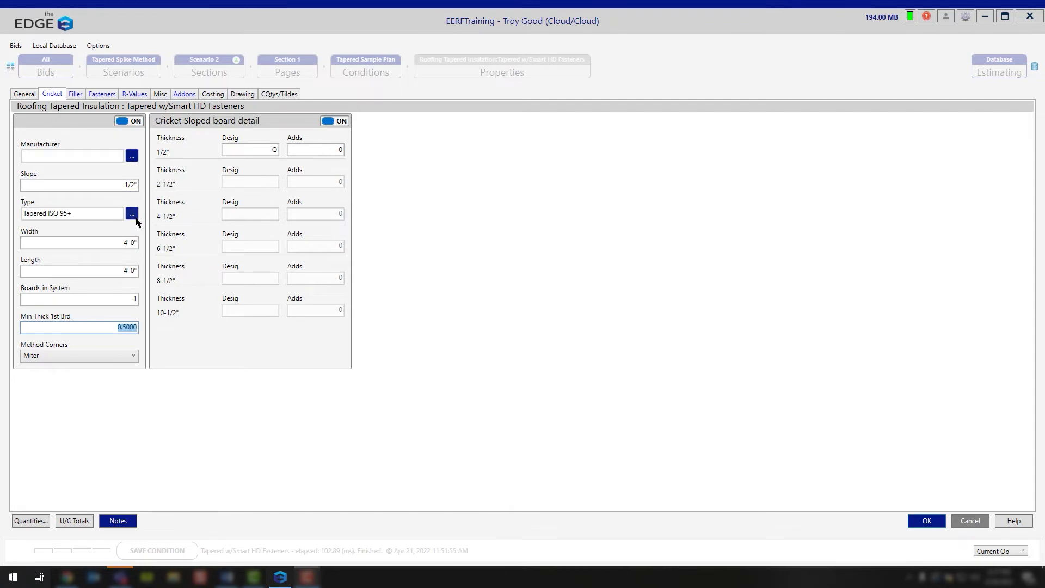
pyautogui.click(64, 358)
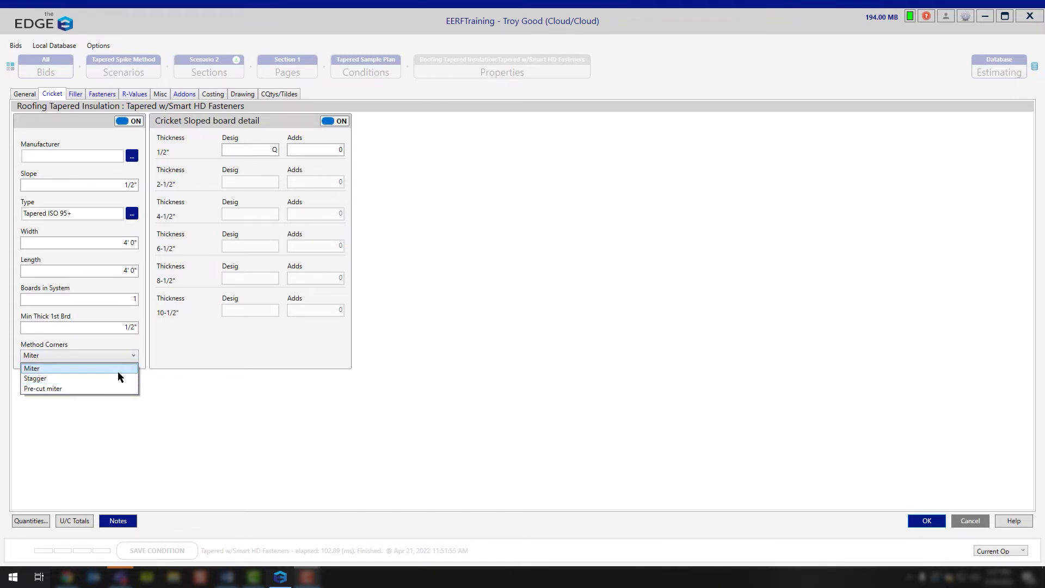
pyautogui.click(58, 370)
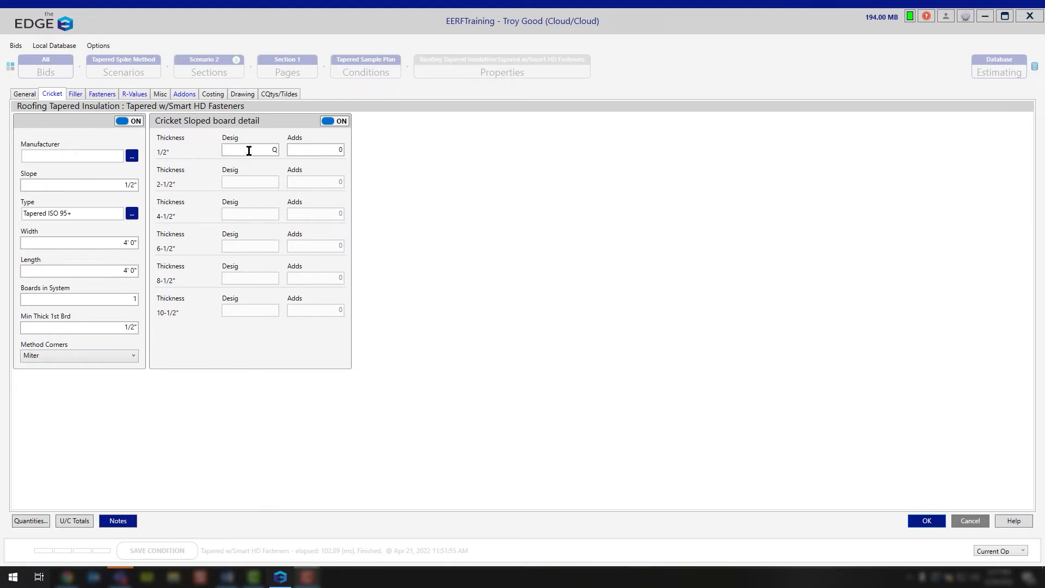
# - Set the designation of the 1/2" cricket sloped board to Q
pyautogui.click(275, 152)
pyautogui.write('Q')
pyautogui.press('Tab')
# - Try a thickness of 3" for Sloped Filler Board 1 in the filler settings and check the error indicator
pyautogui.click(75, 94)
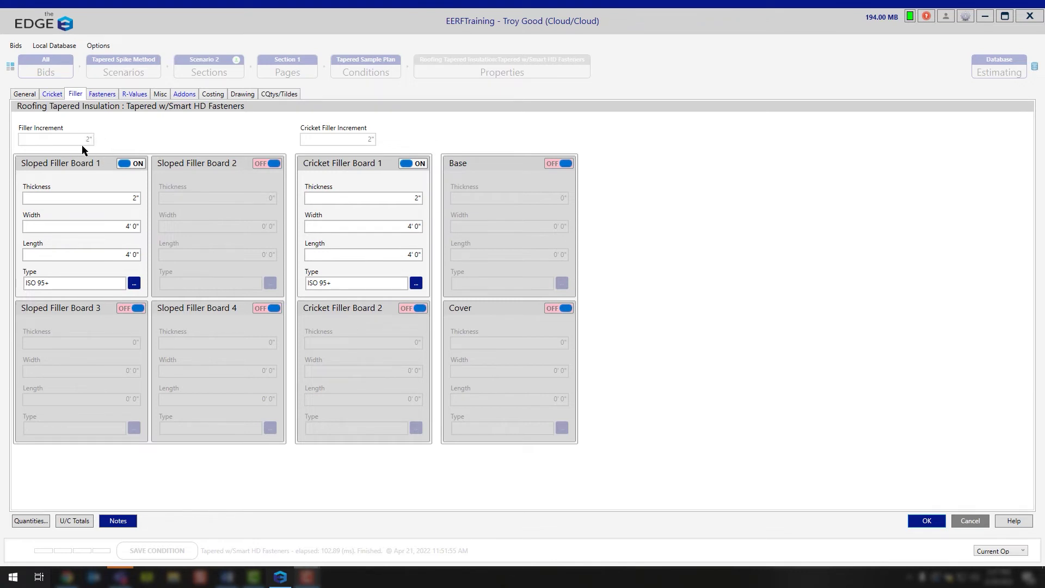
pyautogui.click(121, 200)
pyautogui.click(389, 200)
pyautogui.click(123, 198)
pyautogui.write('3')
pyautogui.press('Return')
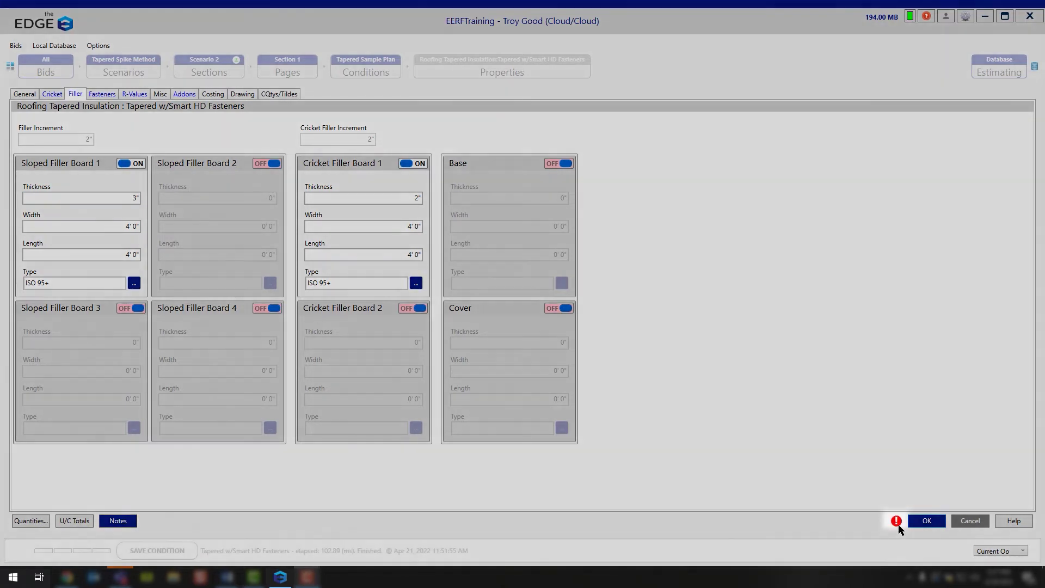
pyautogui.moveTo(897, 521)
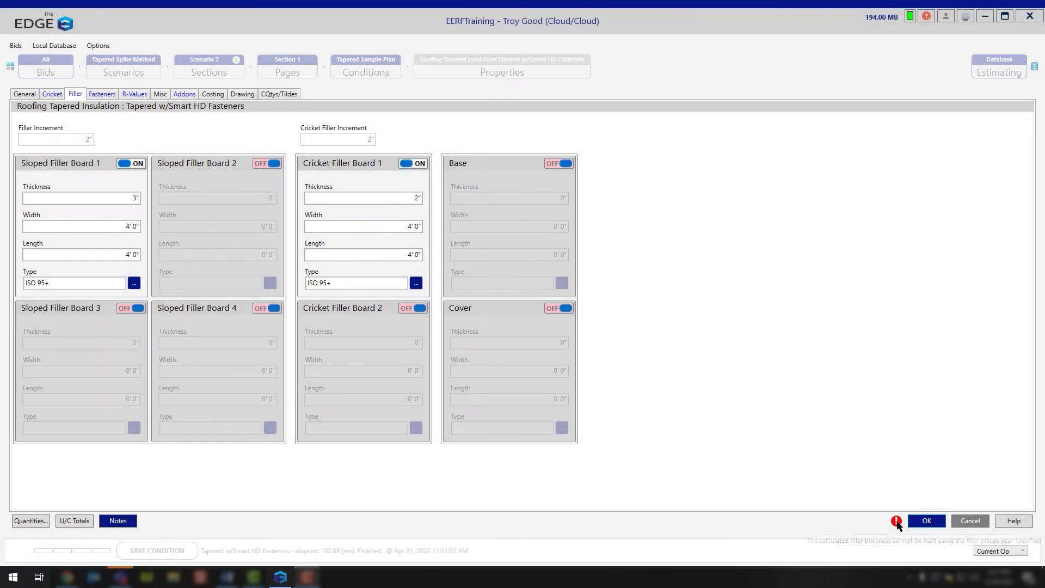
# - Set the thickness of Sloped Filler Board 1 to 2"
pyautogui.click(134, 198)
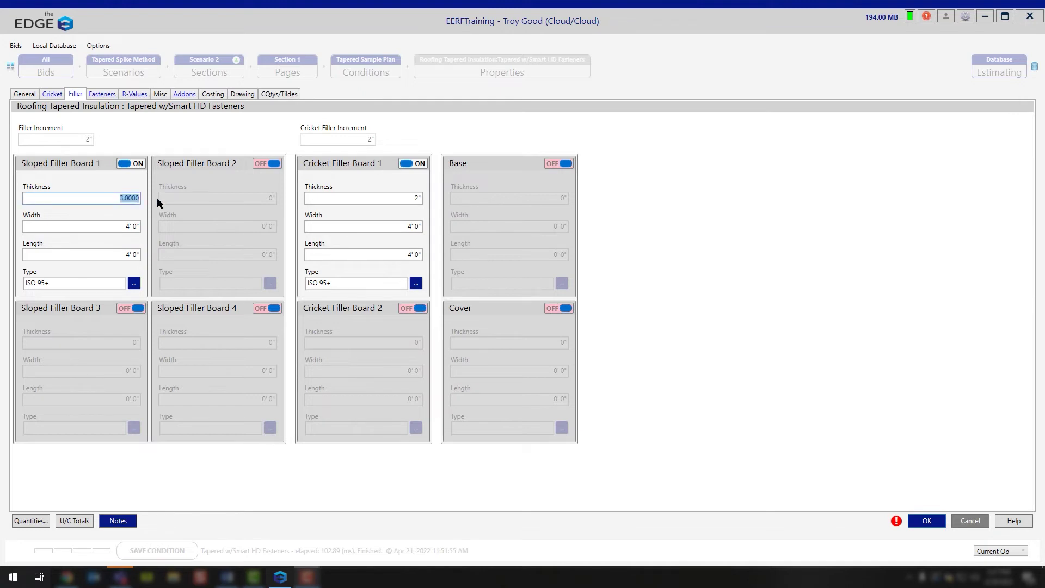
pyautogui.click(71, 139)
pyautogui.write('2')
# - Turn on Sloped Filler Board 2 and go through its thickness, width, length and type fields
pyautogui.click(267, 164)
pyautogui.click(263, 199)
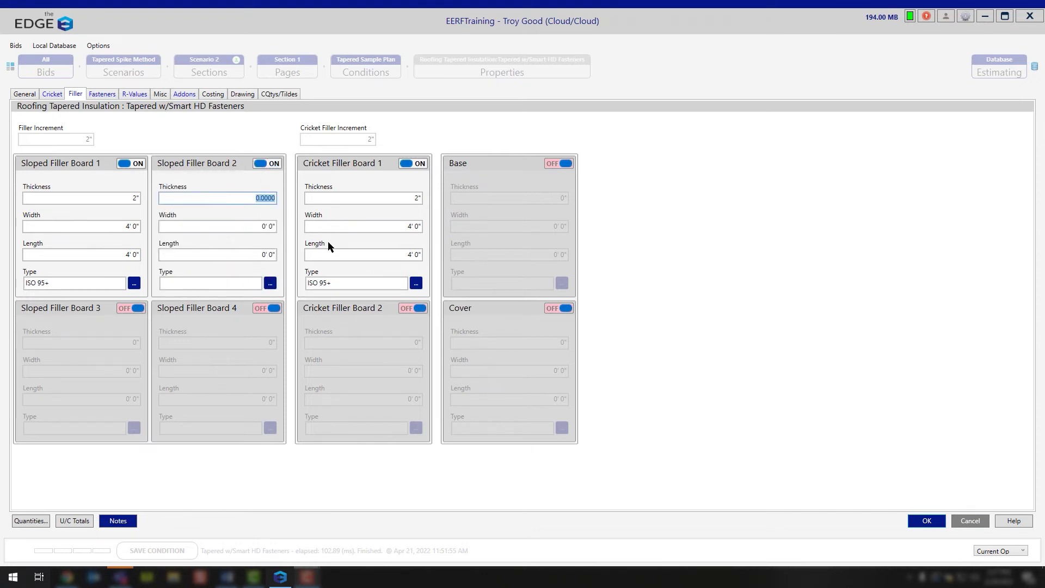
pyautogui.click(259, 226)
pyautogui.click(254, 256)
pyautogui.click(197, 285)
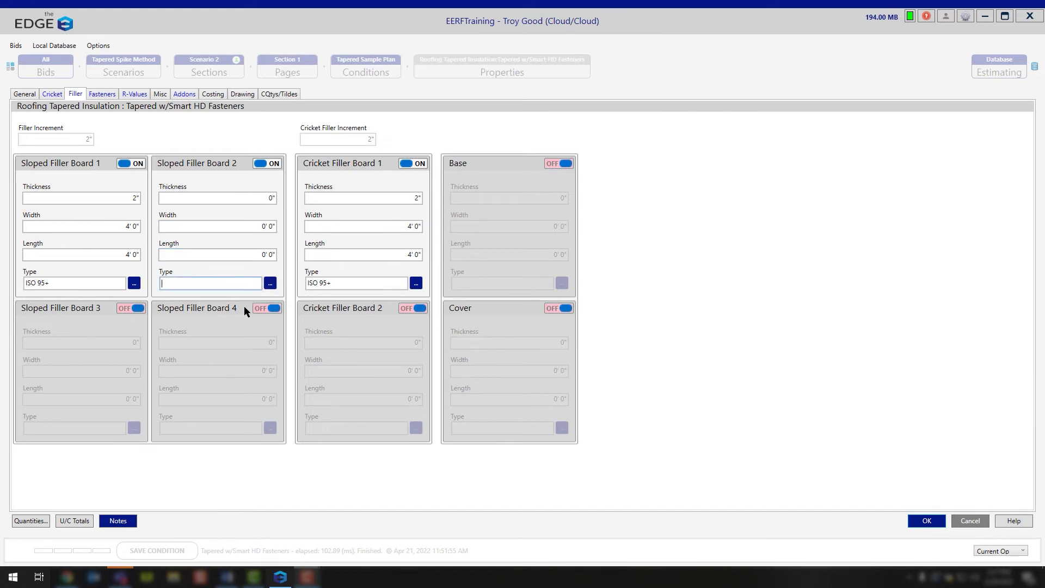
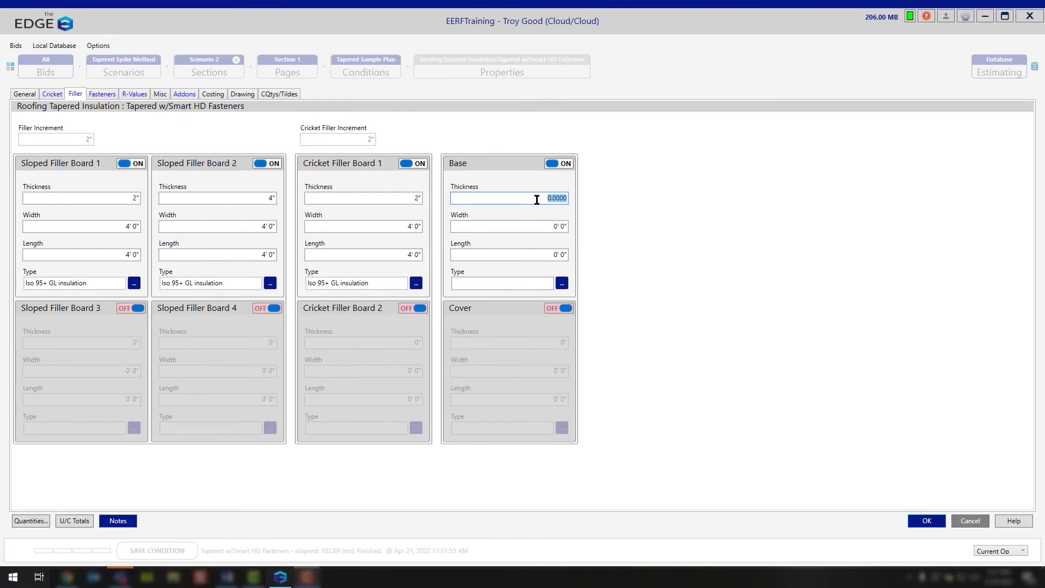
# - Define the Base board as 5.2" thick, 4' wide and 8' long, with type Iso 95+ GL insulation
pyautogui.write('5.2')
pyautogui.click(554, 208)
pyautogui.click(553, 227)
pyautogui.write('4')
pyautogui.click(544, 253)
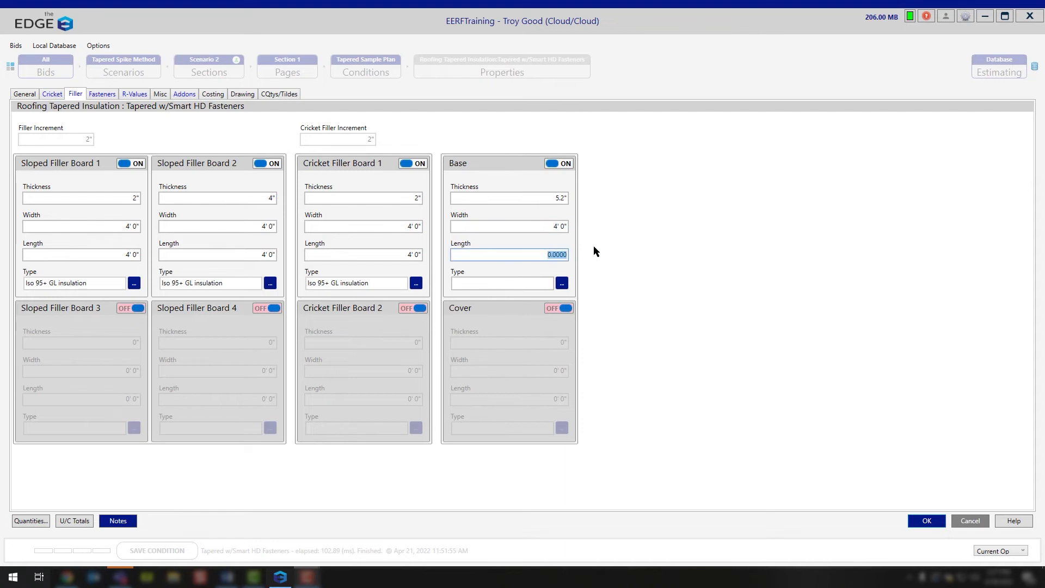
pyautogui.click(528, 285)
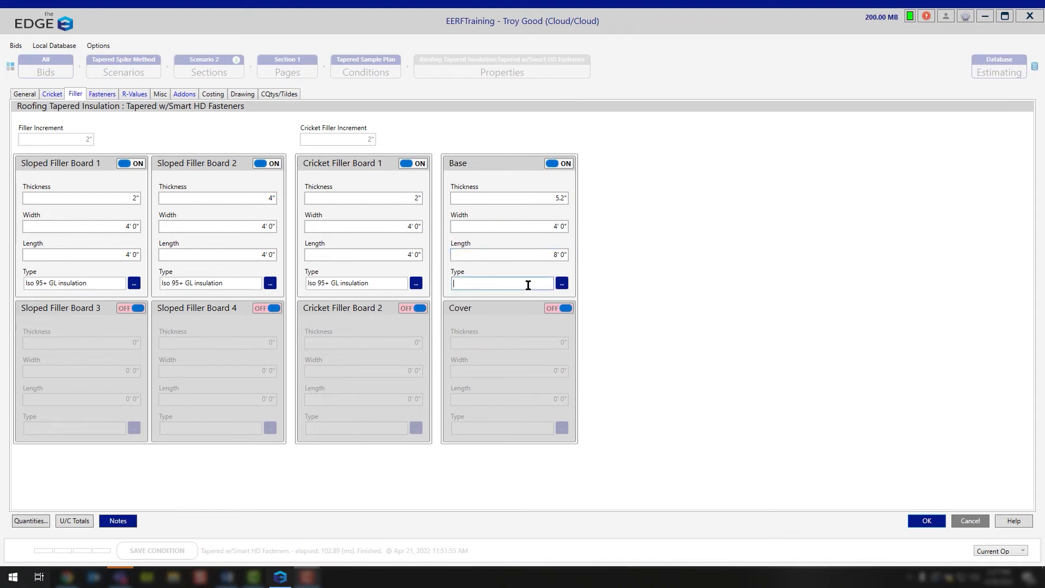
pyautogui.write('Iso 95+ GL insulation')
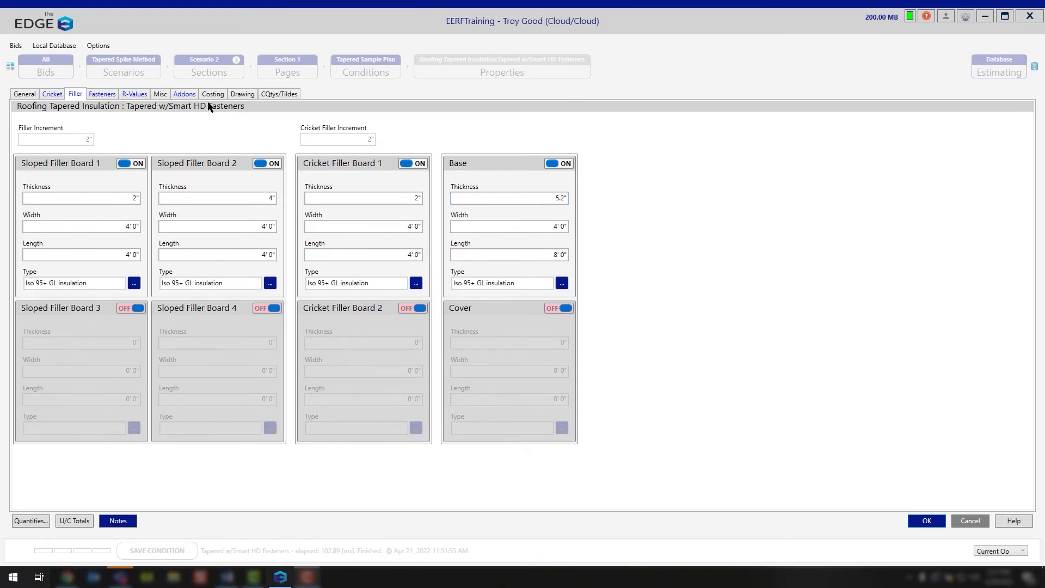
# - In the addons, turn off 1 Base Layer from Filler Tab FSHD and turn on 2 Base Layers of 2.6"
pyautogui.click(185, 95)
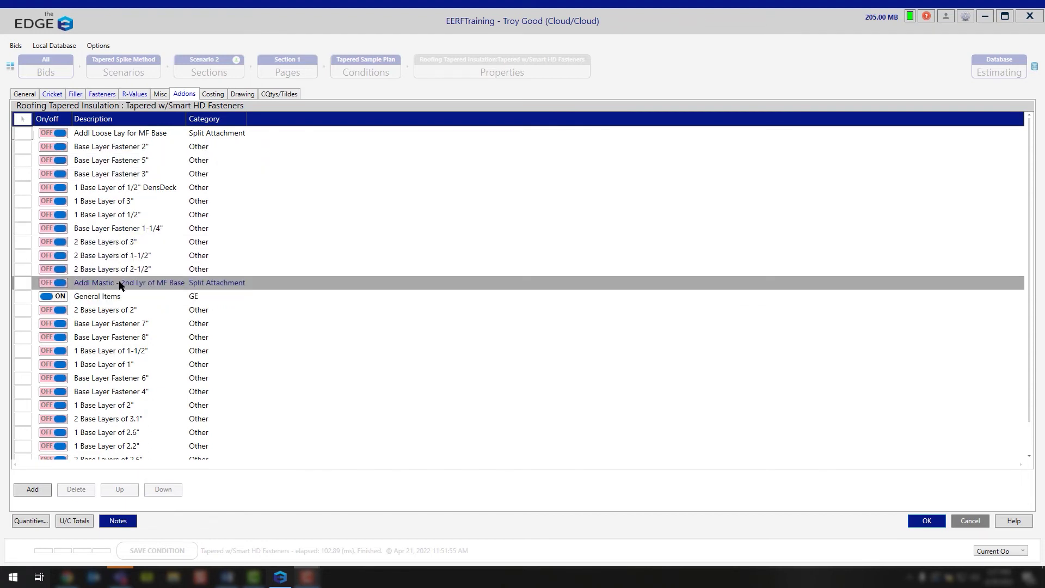
pyautogui.scroll(-1, 124, 301)
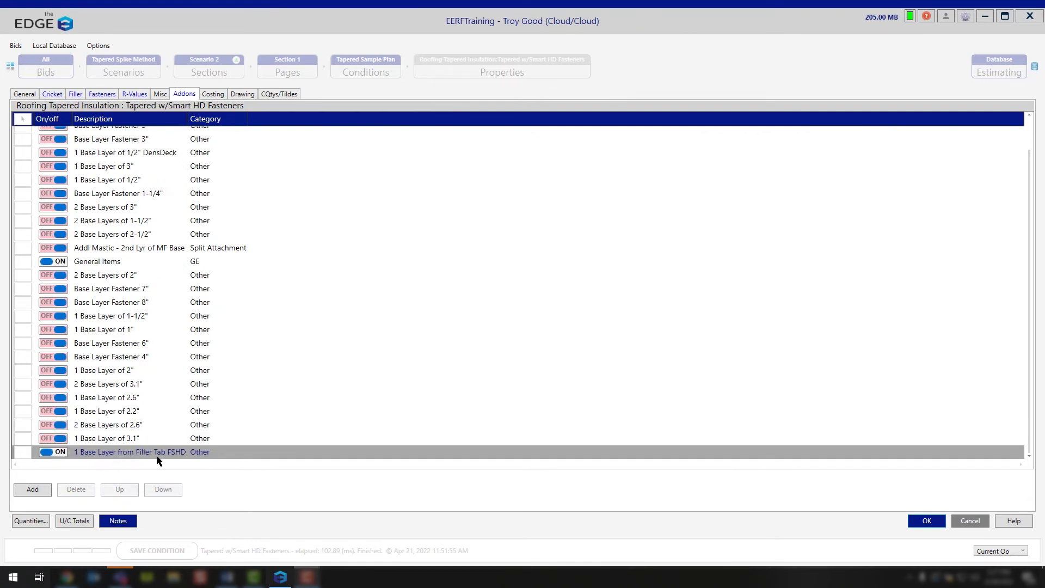
pyautogui.click(62, 454)
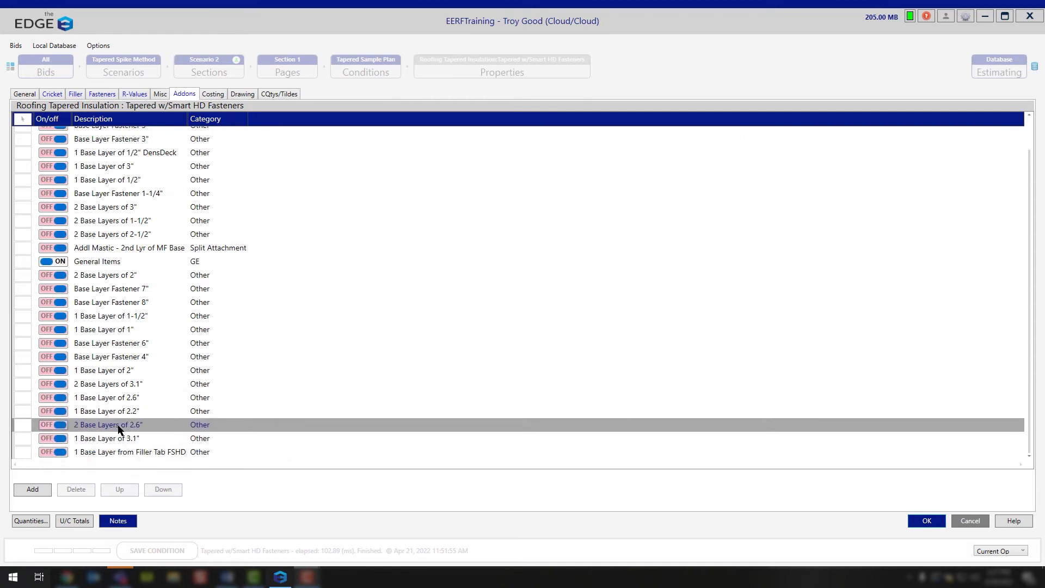
pyautogui.click(60, 427)
# - Return to the filler settings and switch the Cover board on and back off
pyautogui.click(79, 92)
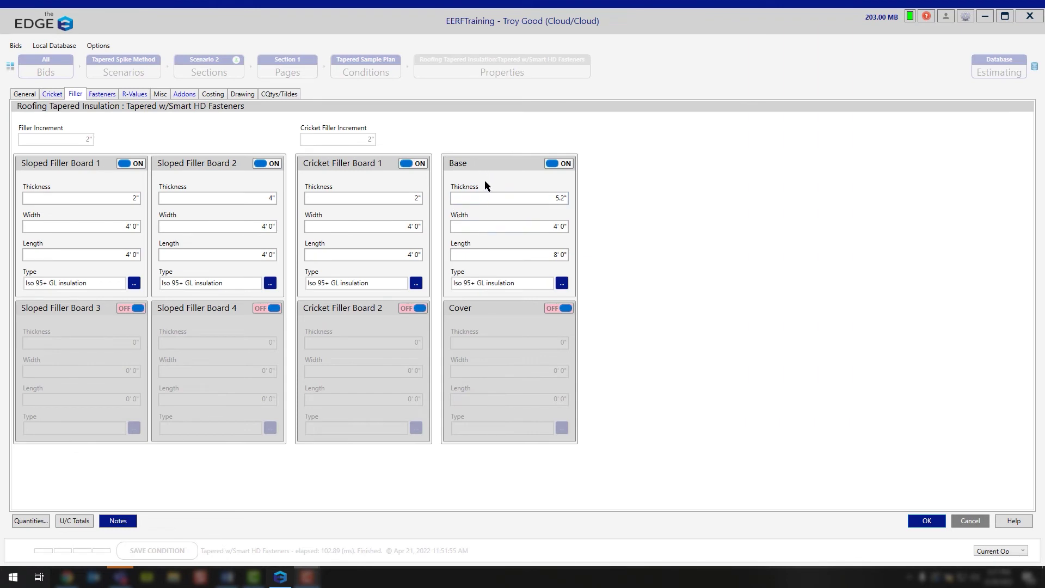
pyautogui.click(557, 308)
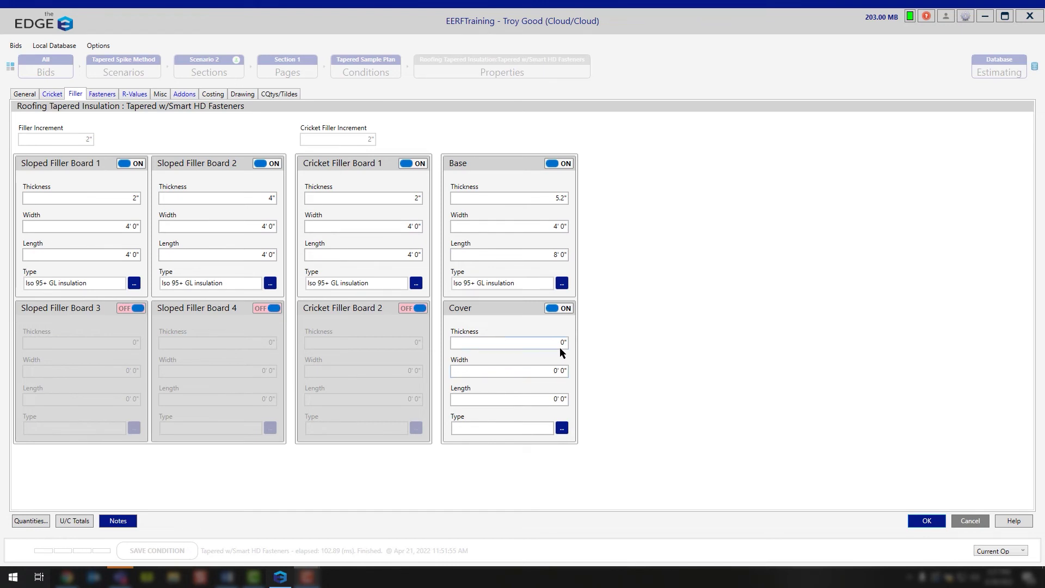
pyautogui.click(560, 309)
# - Open the fastener calculations and set the Fasten To option to None
pyautogui.click(101, 95)
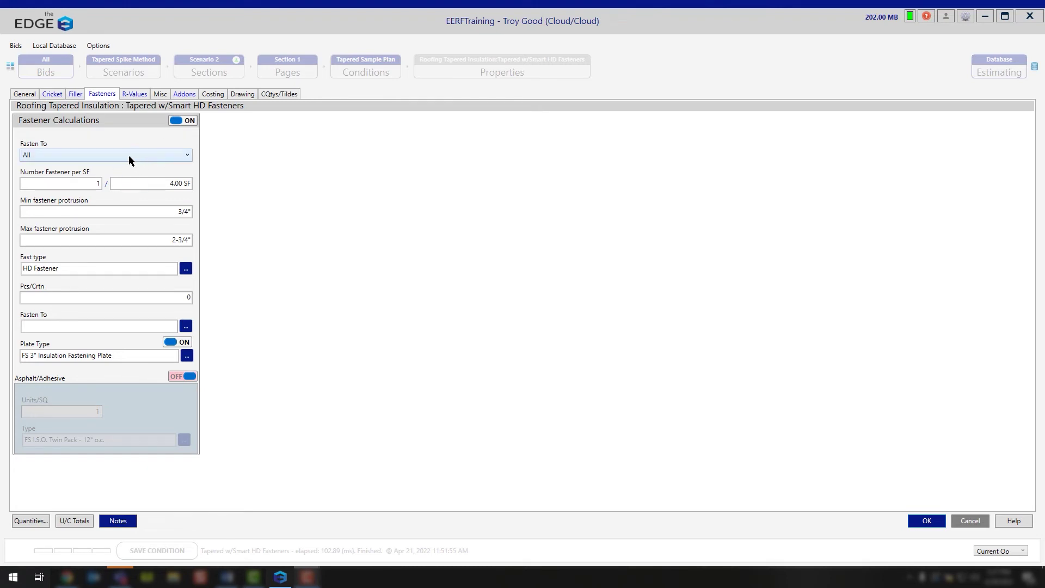
pyautogui.click(74, 155)
pyautogui.click(63, 164)
# - Turn on Asphalt/Adhesive, check its type, and set it to 1 unit per SQ
pyautogui.click(188, 377)
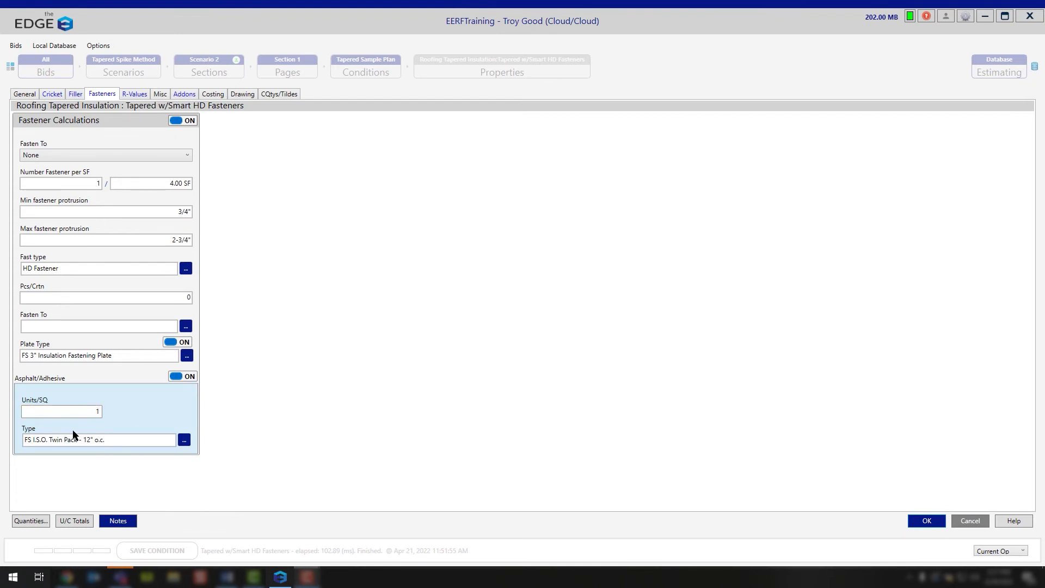
pyautogui.click(57, 412)
pyautogui.click(79, 442)
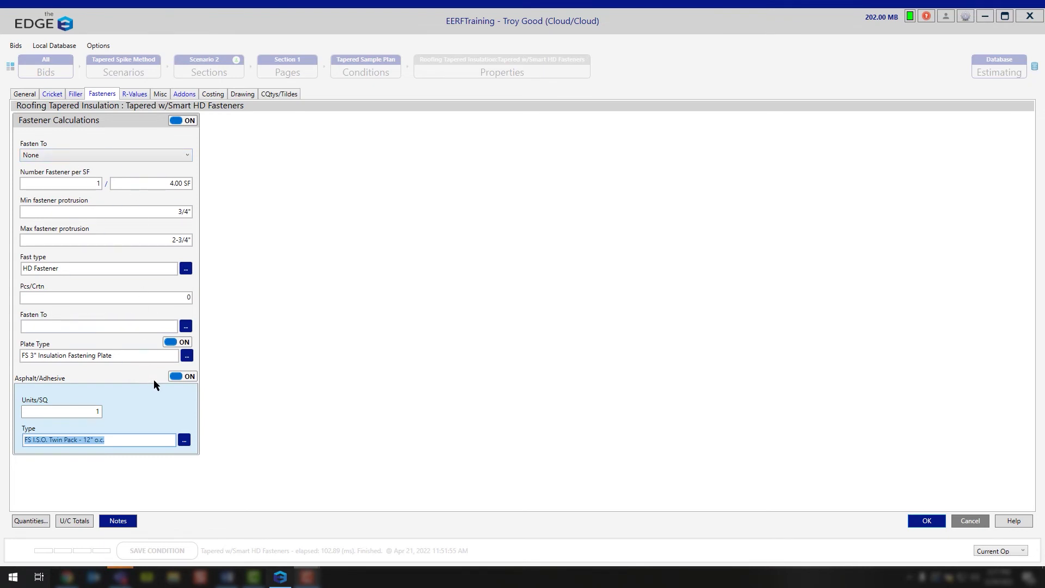
pyautogui.click(58, 411)
pyautogui.press('BackSpace')
pyautogui.write('1')
# - Turn off Asphalt/Adhesive and set the Fasten To option to All
pyautogui.click(190, 376)
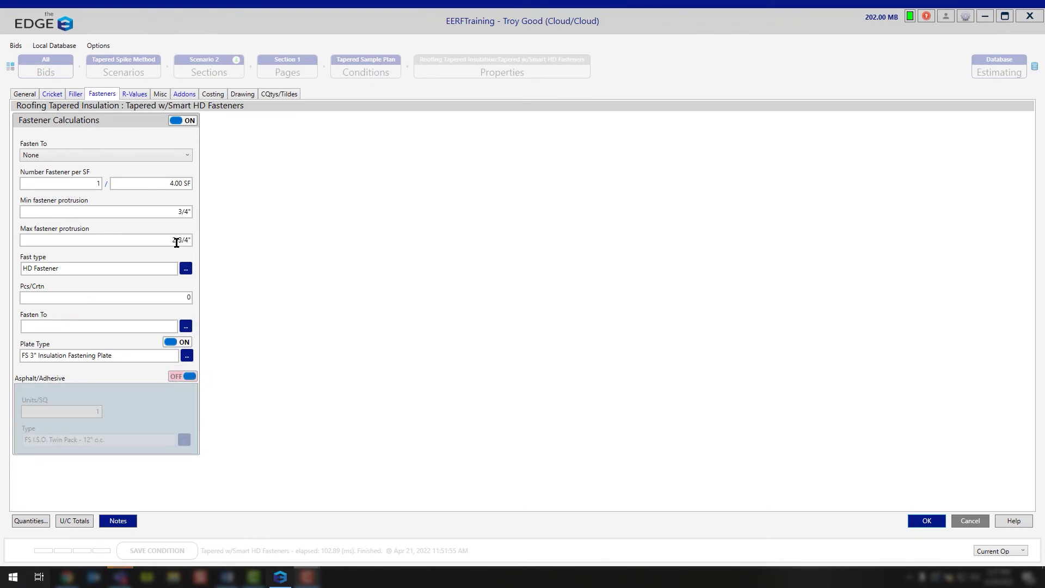
pyautogui.click(183, 155)
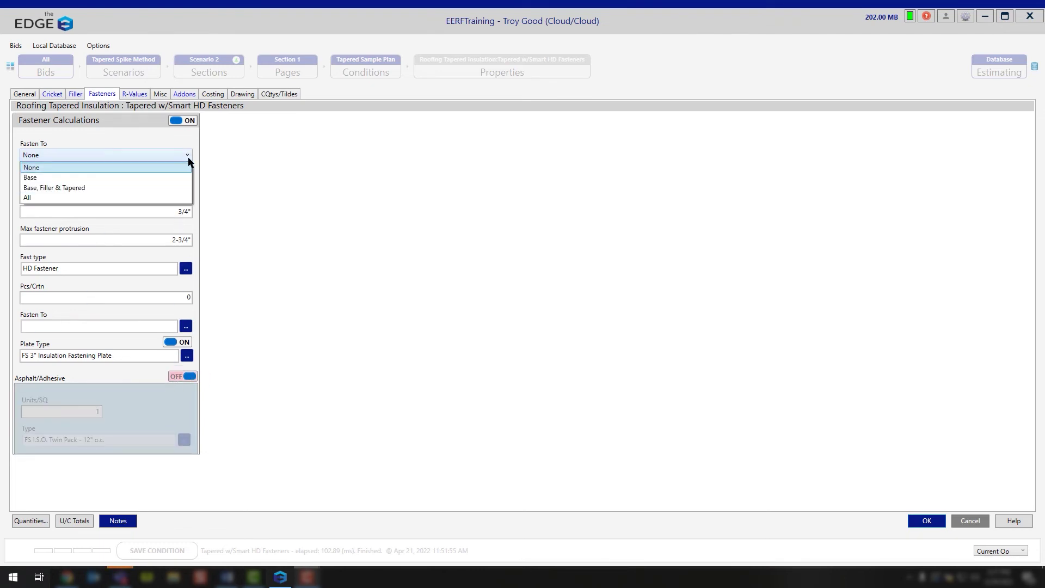
pyautogui.click(153, 198)
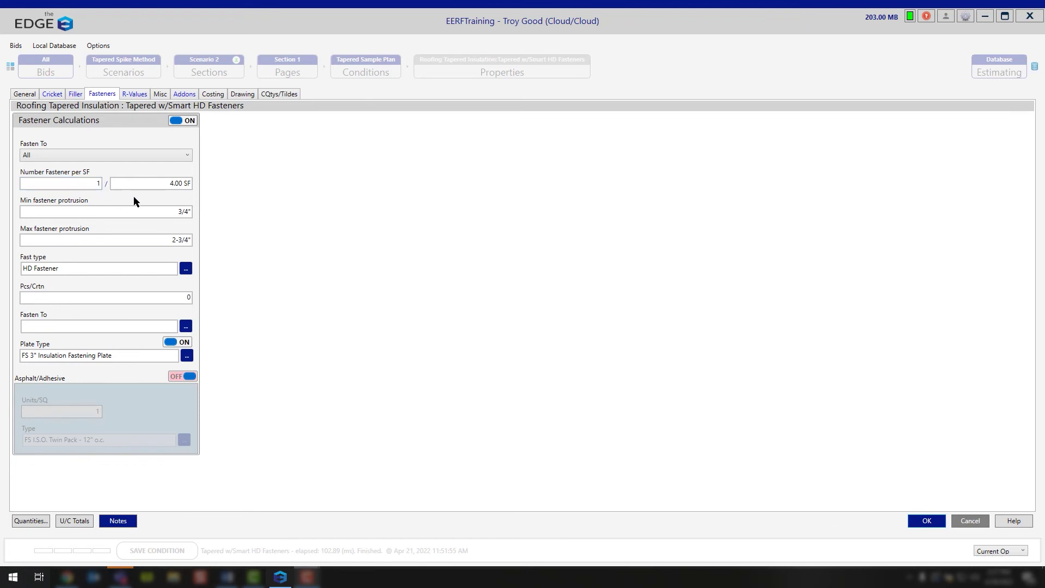
# - Review the number of fasteners per SF and the minimum and maximum fastener protrusion
pyautogui.click(78, 183)
pyautogui.click(163, 183)
pyautogui.click(85, 184)
pyautogui.click(141, 183)
pyautogui.click(101, 212)
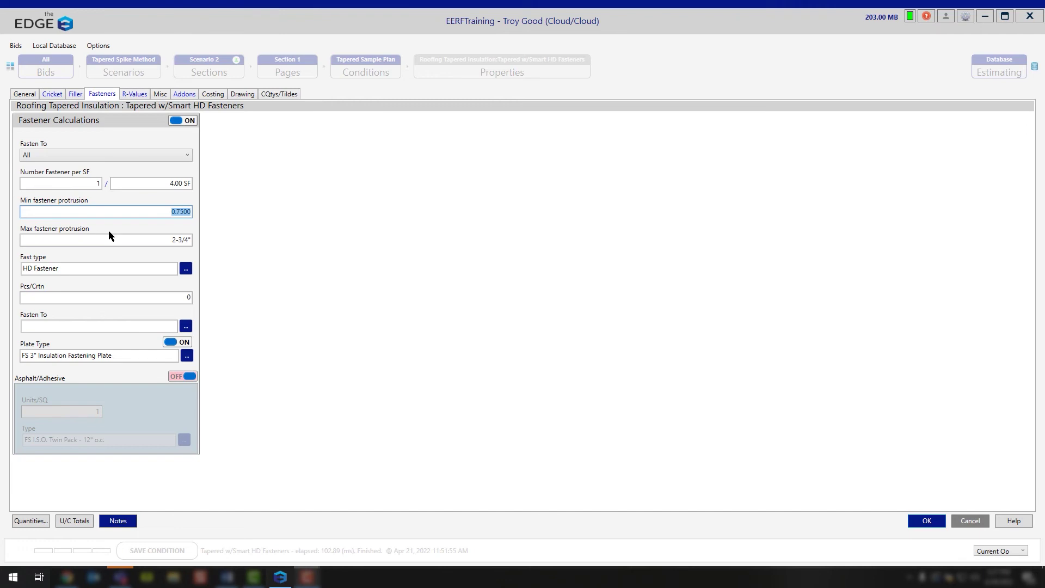
pyautogui.click(71, 238)
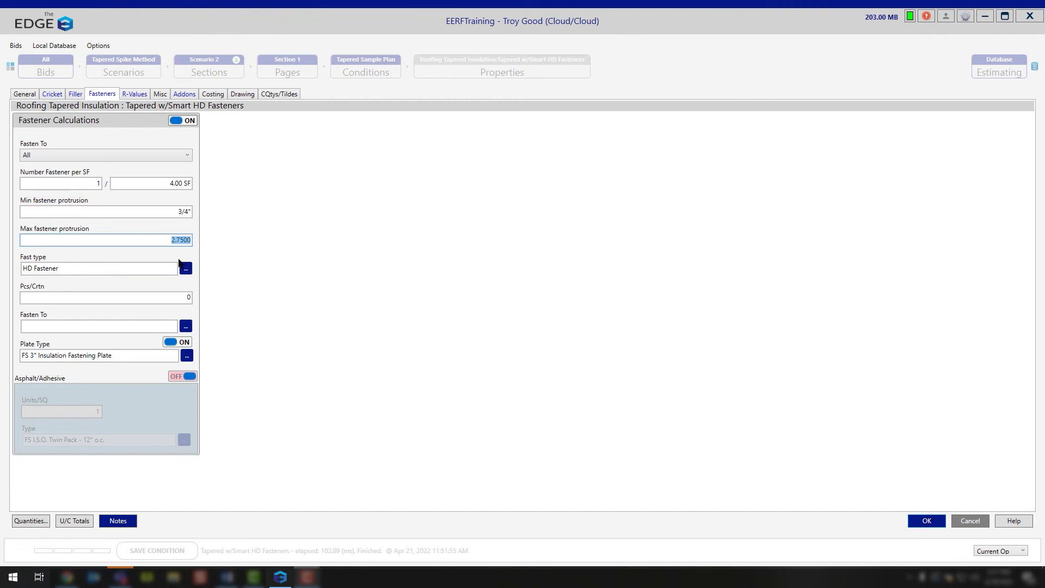
# - Look through the available fastener types without choosing one, and check the pieces per carton
pyautogui.click(142, 271)
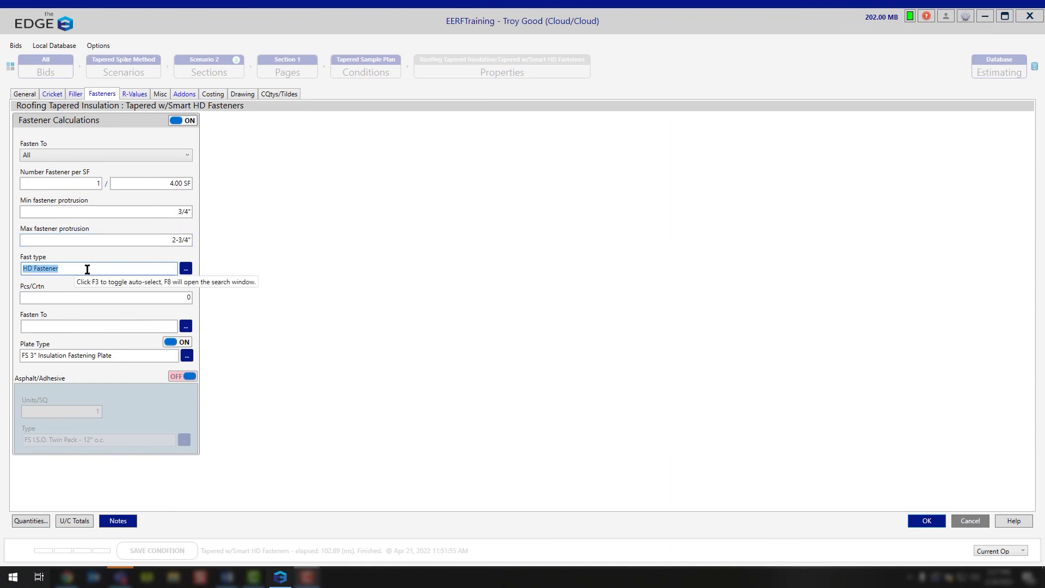
pyautogui.click(185, 272)
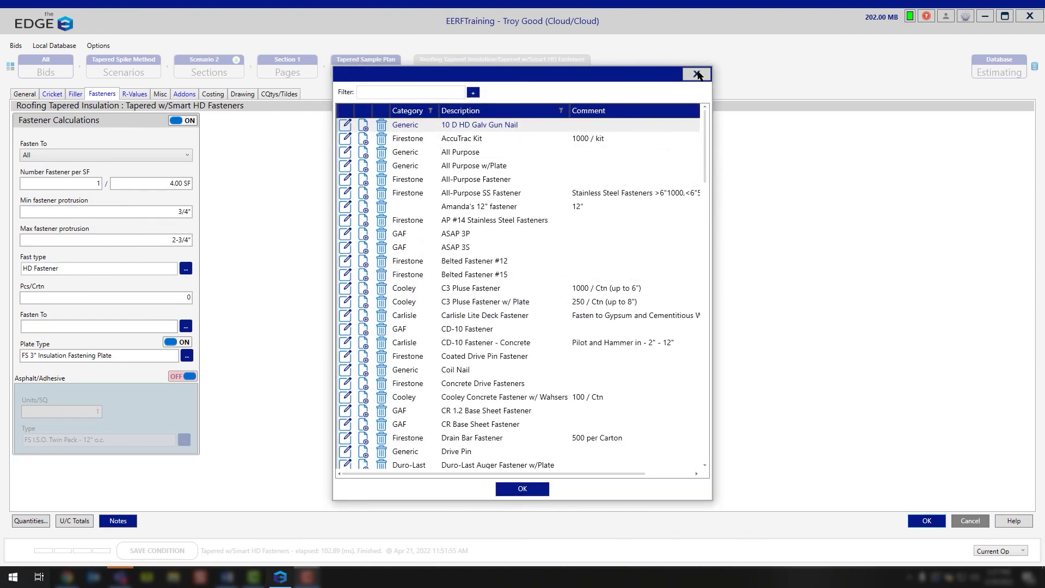
pyautogui.click(697, 74)
pyautogui.press('Tab')
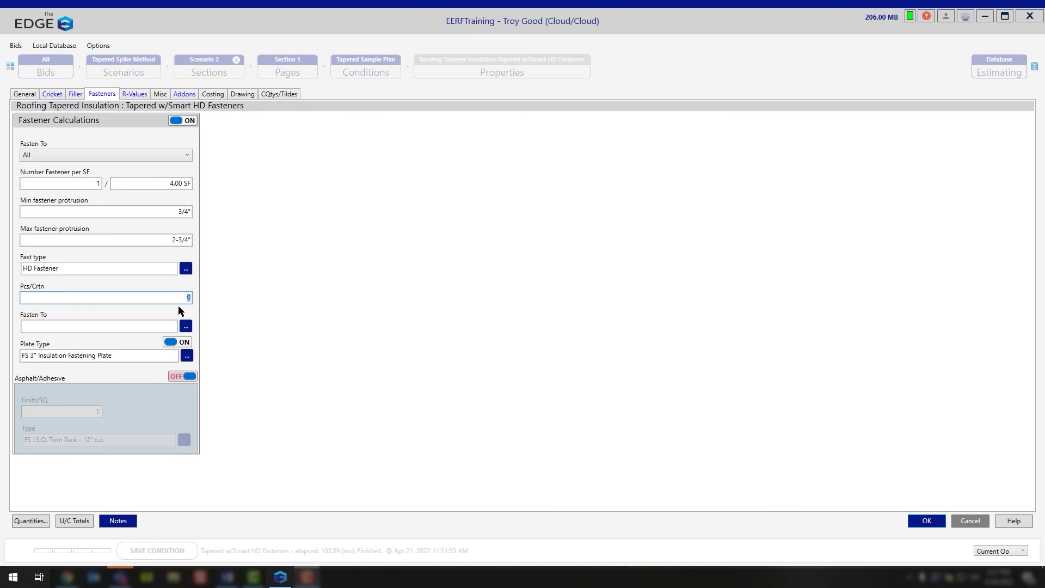
# - Check the fasten-to material and look through the available plate types without choosing one
pyautogui.click(64, 327)
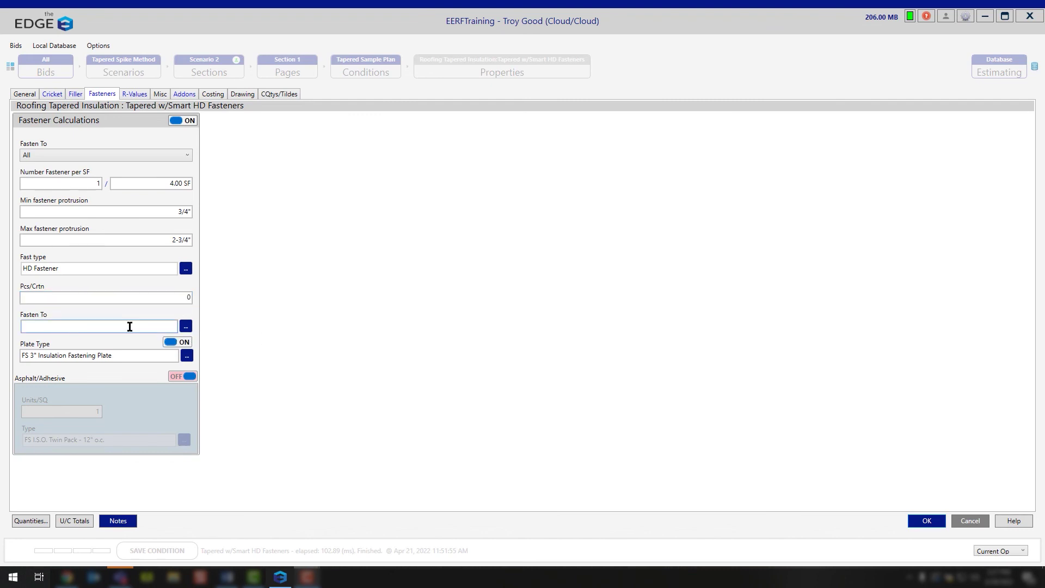
pyautogui.click(114, 354)
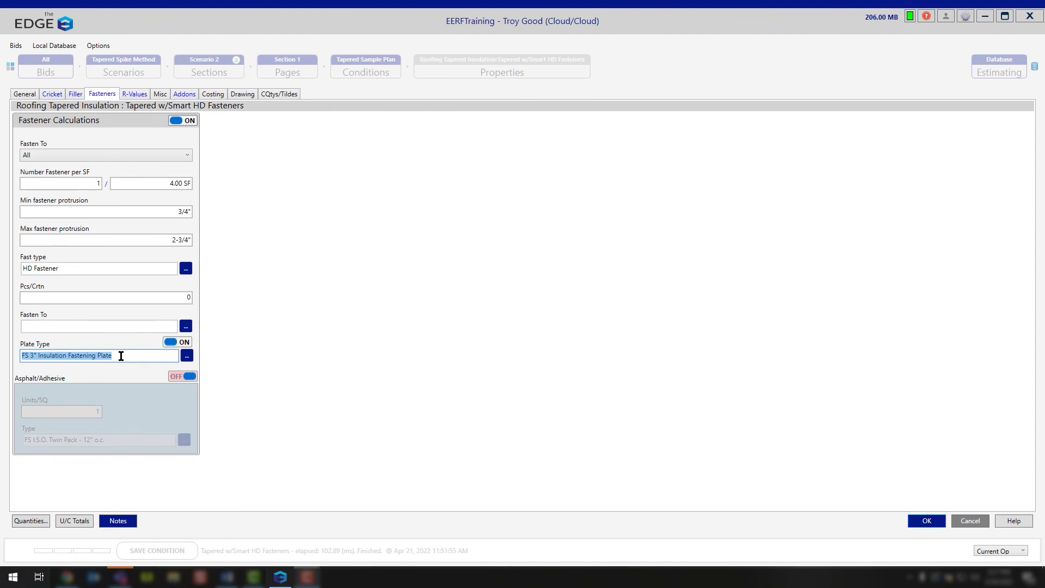
pyautogui.click(188, 358)
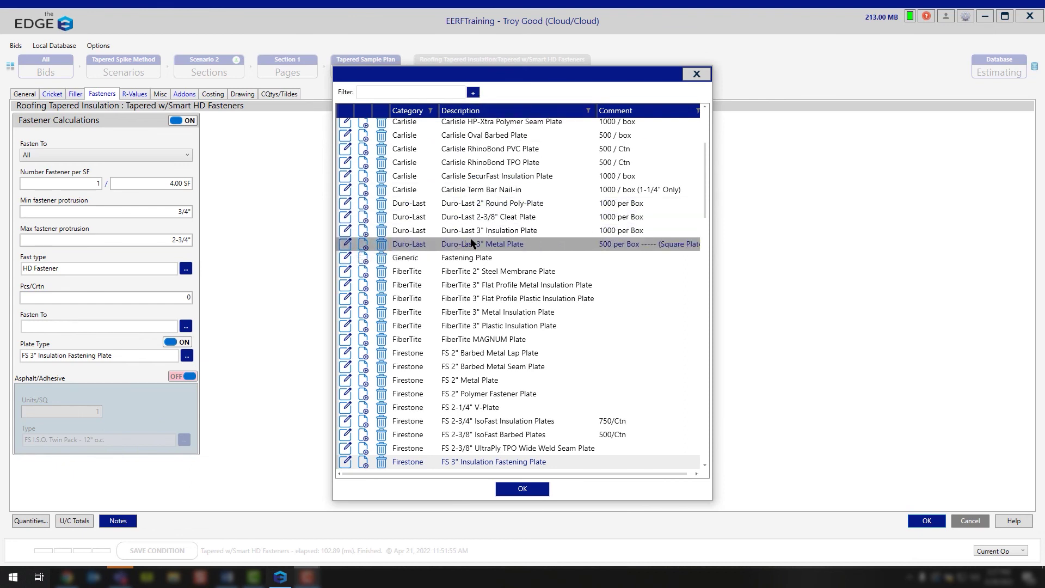
pyautogui.click(696, 75)
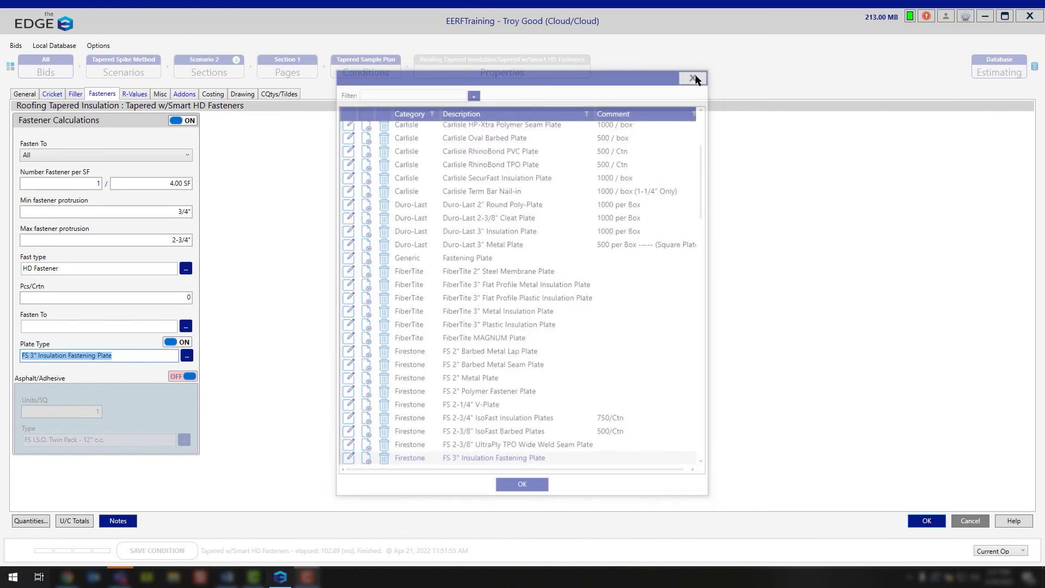
# - Check the R per inch of the tapered insulation and look up the Average R Value among the condition's global tildes
pyautogui.click(140, 97)
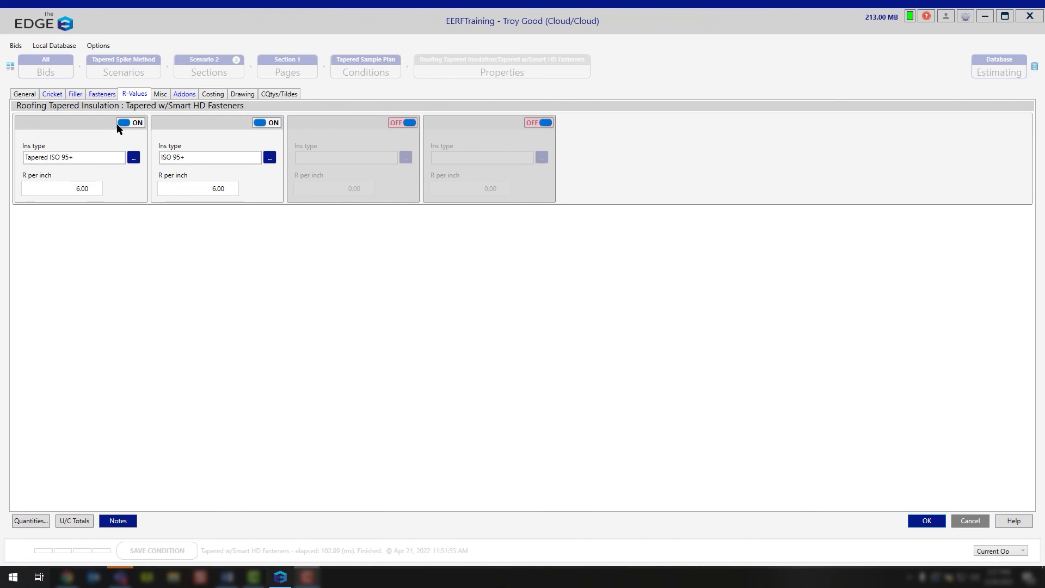
pyautogui.click(79, 187)
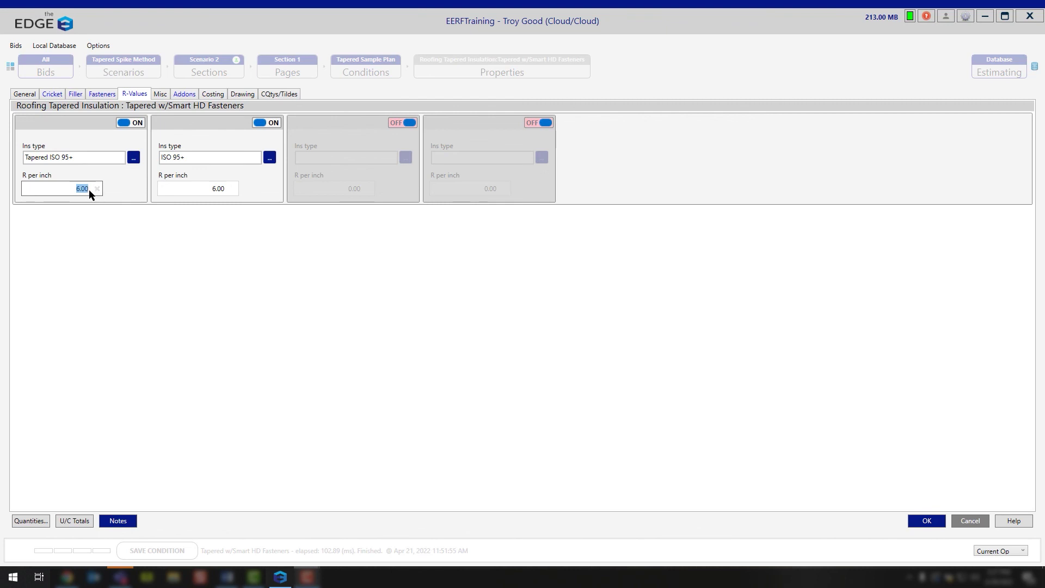
pyautogui.click(275, 95)
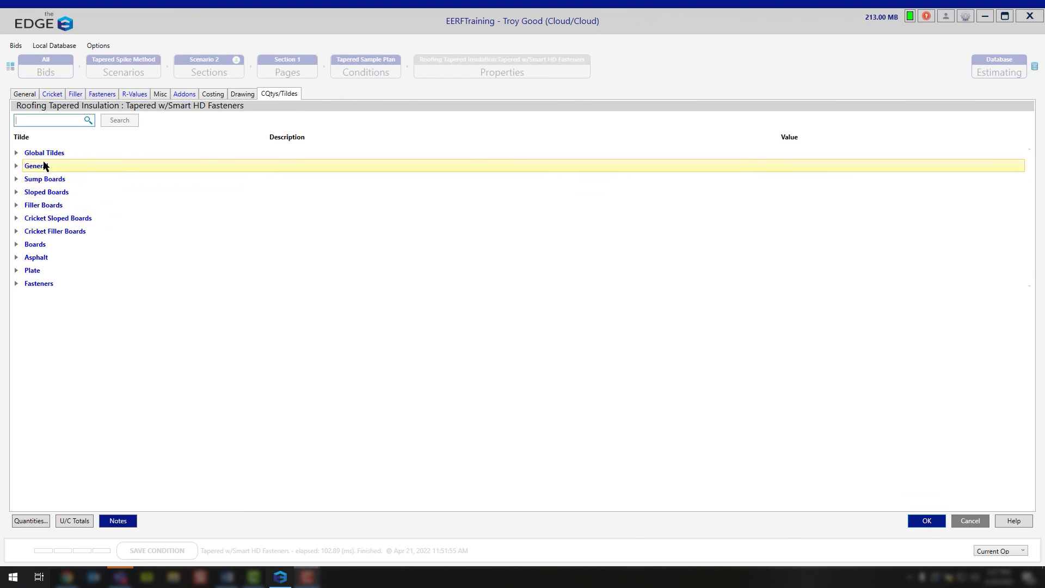
pyautogui.click(16, 153)
pyautogui.scroll(1, 120, 220)
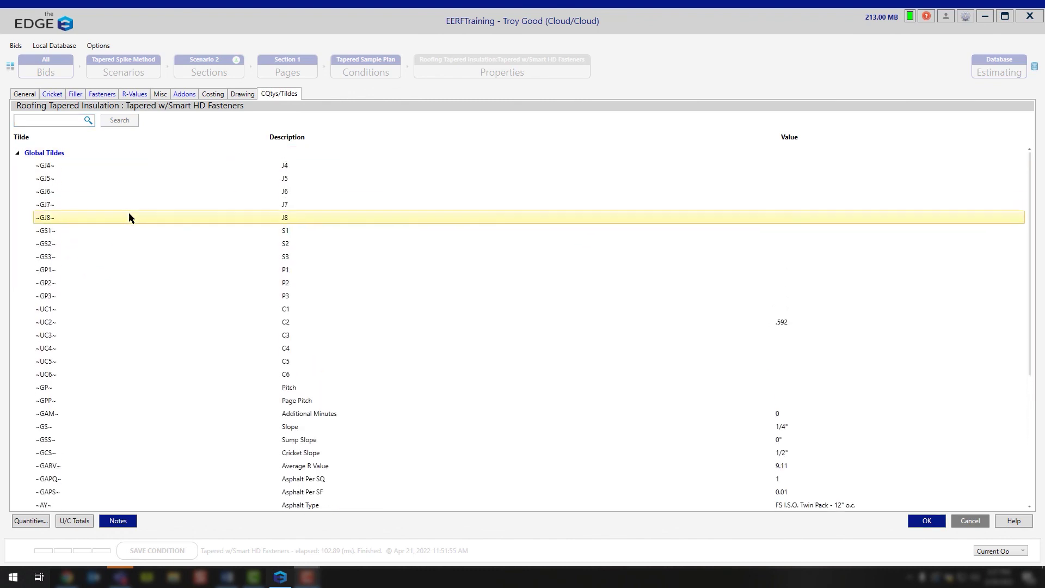
pyautogui.scroll(-1, 194, 169)
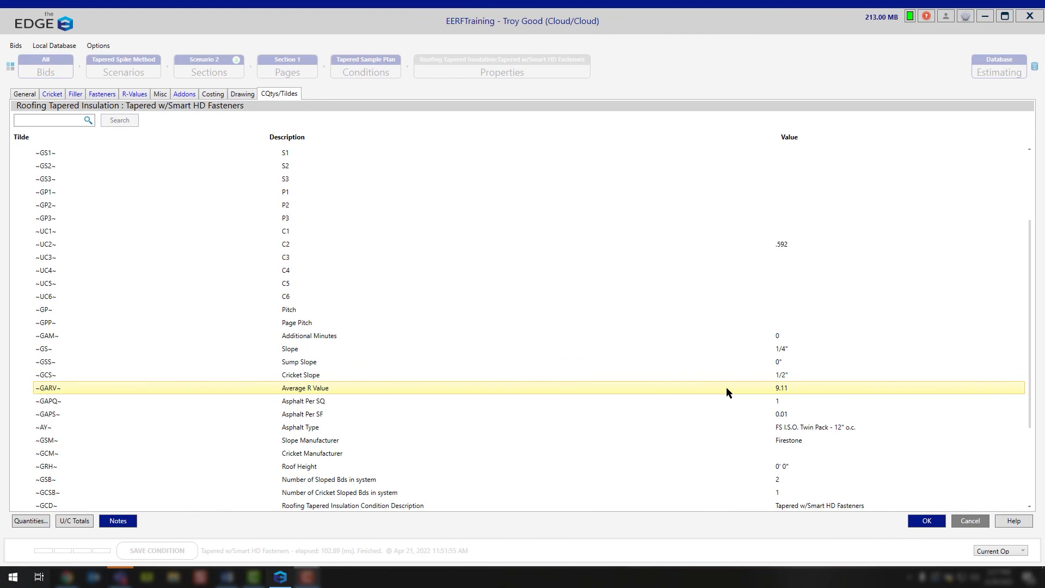
pyautogui.scroll(3, 16, 174)
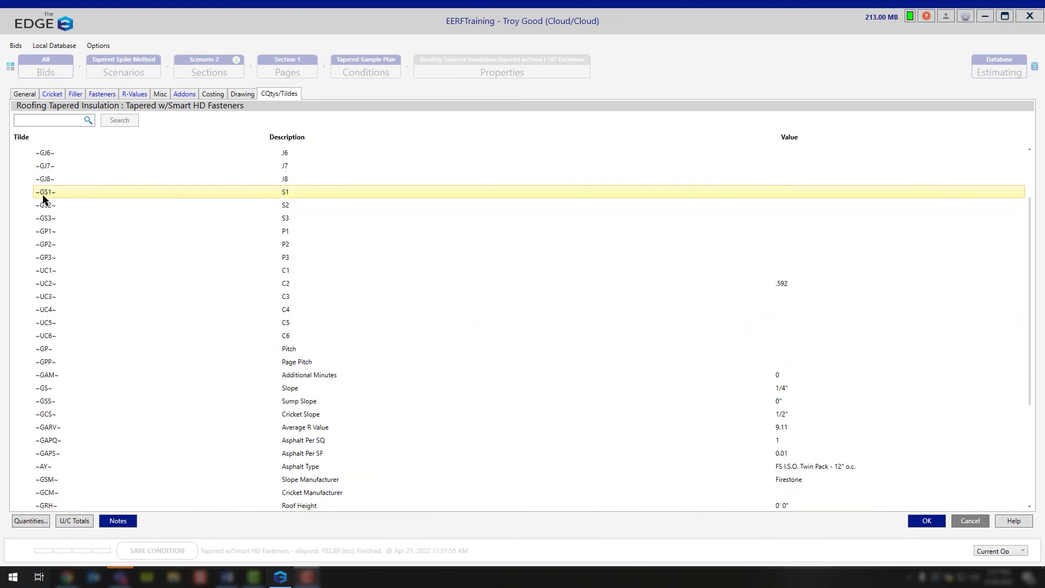
pyautogui.click(17, 153)
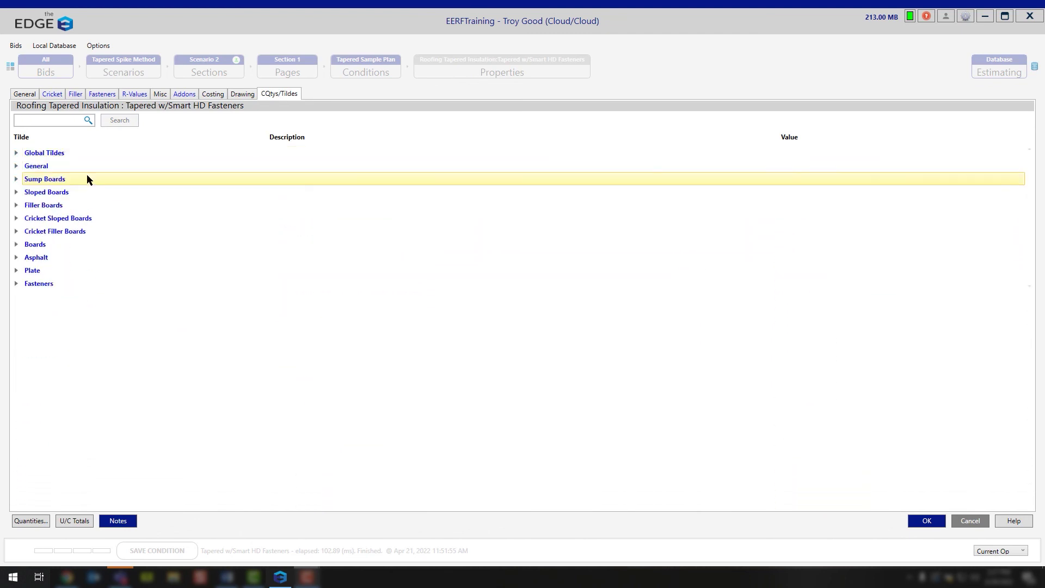
# - Check the condition's miscellaneous items, and return to its general properties
pyautogui.click(159, 96)
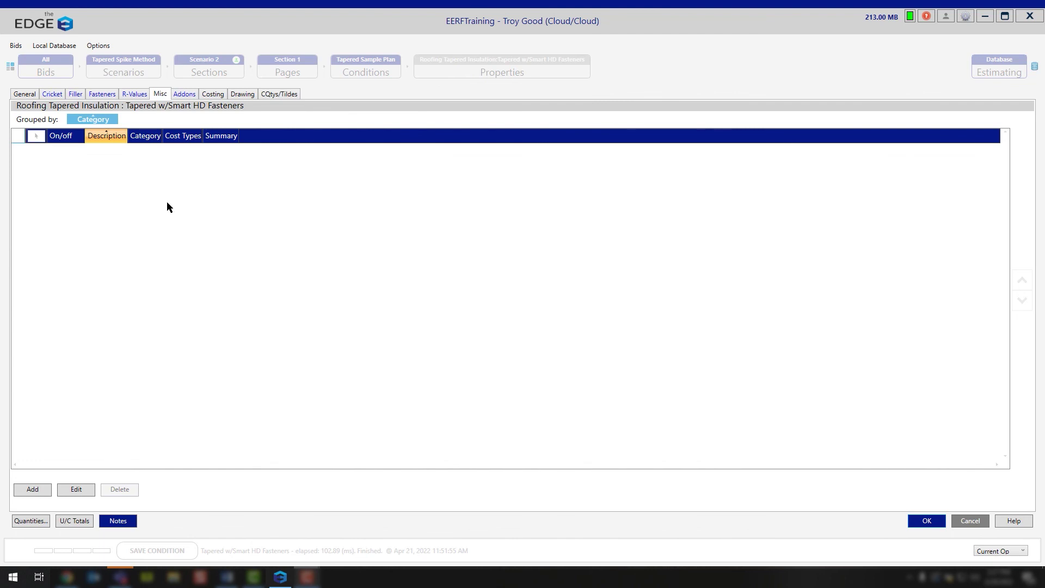
pyautogui.click(32, 97)
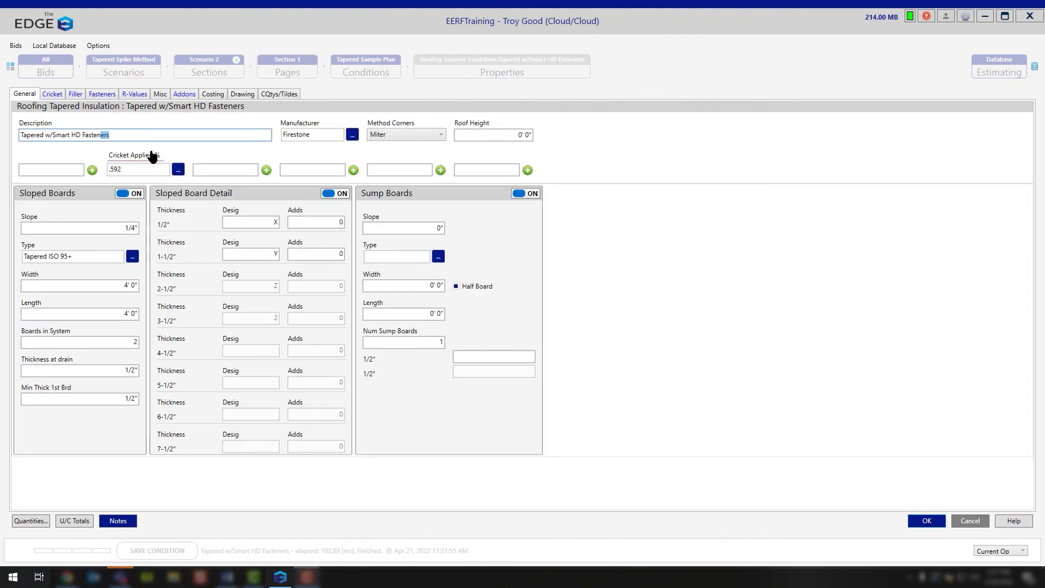